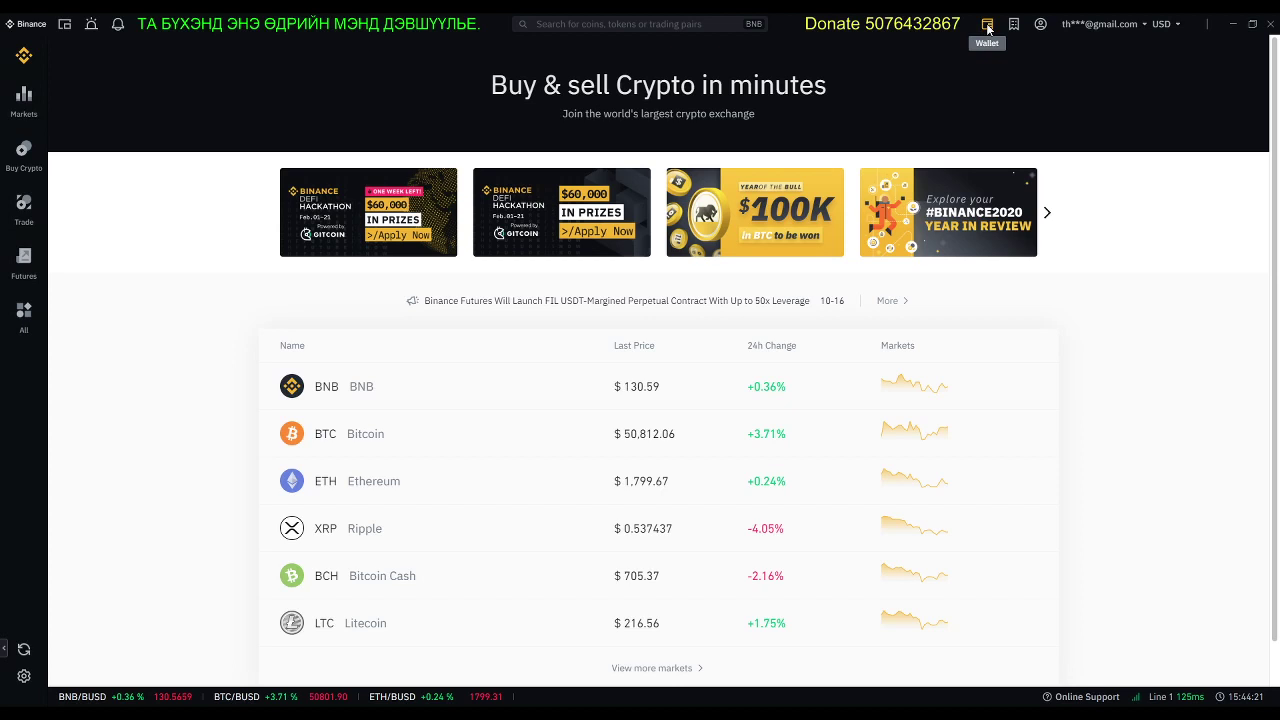
- Open the Wallet Overview showing the 0.00290753 BTC estimated balance
left_click(987, 28)
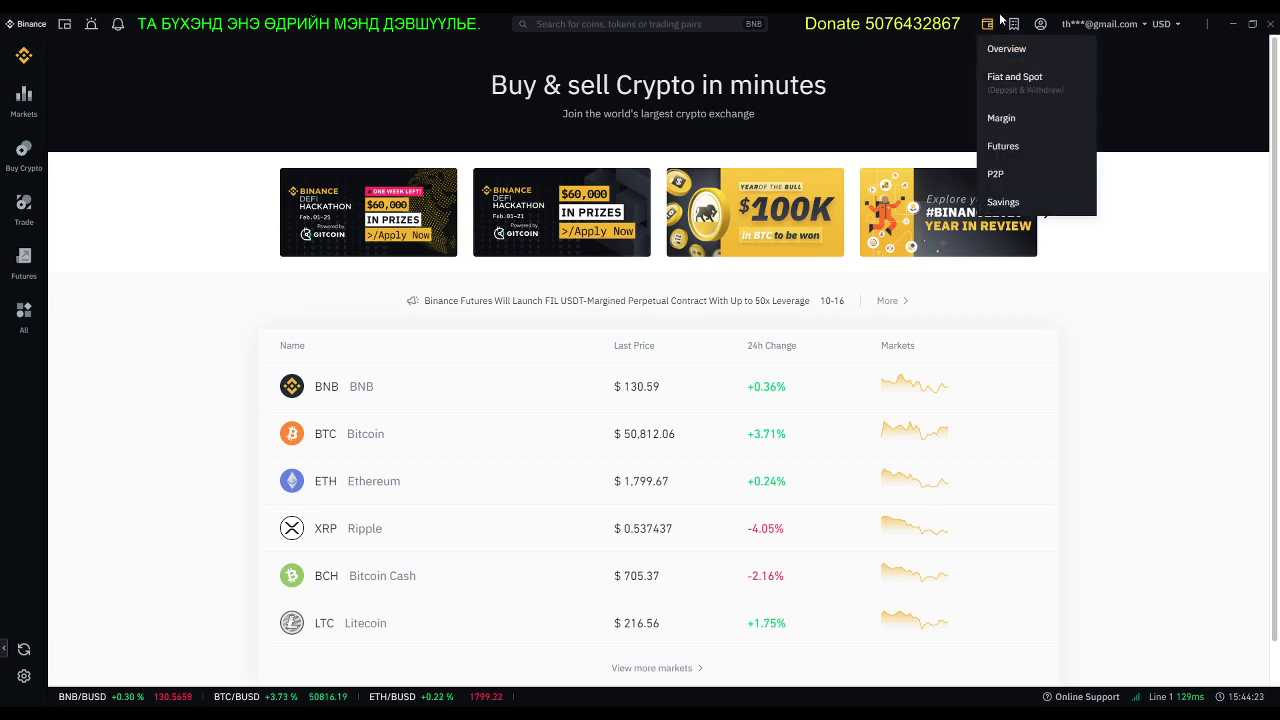
left_click(1000, 59)
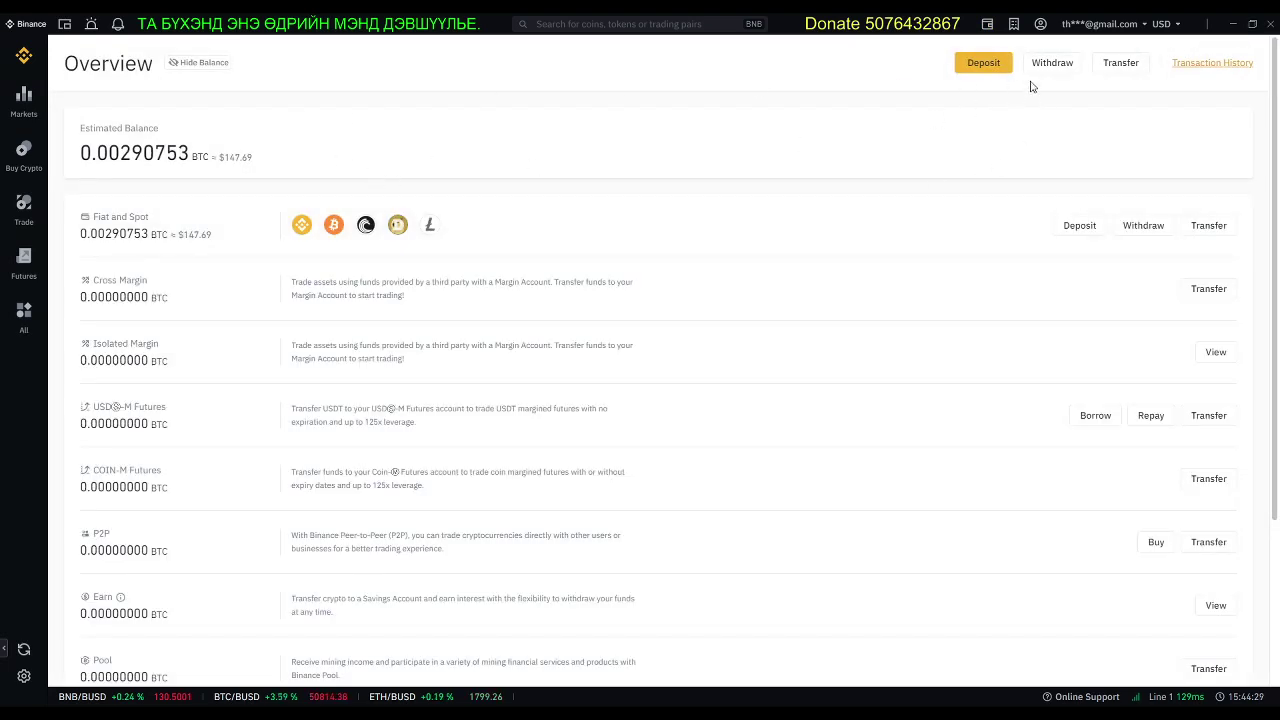
- Start a crypto withdrawal with Litecoin (LTC) selected as the coin
left_click(1052, 66)
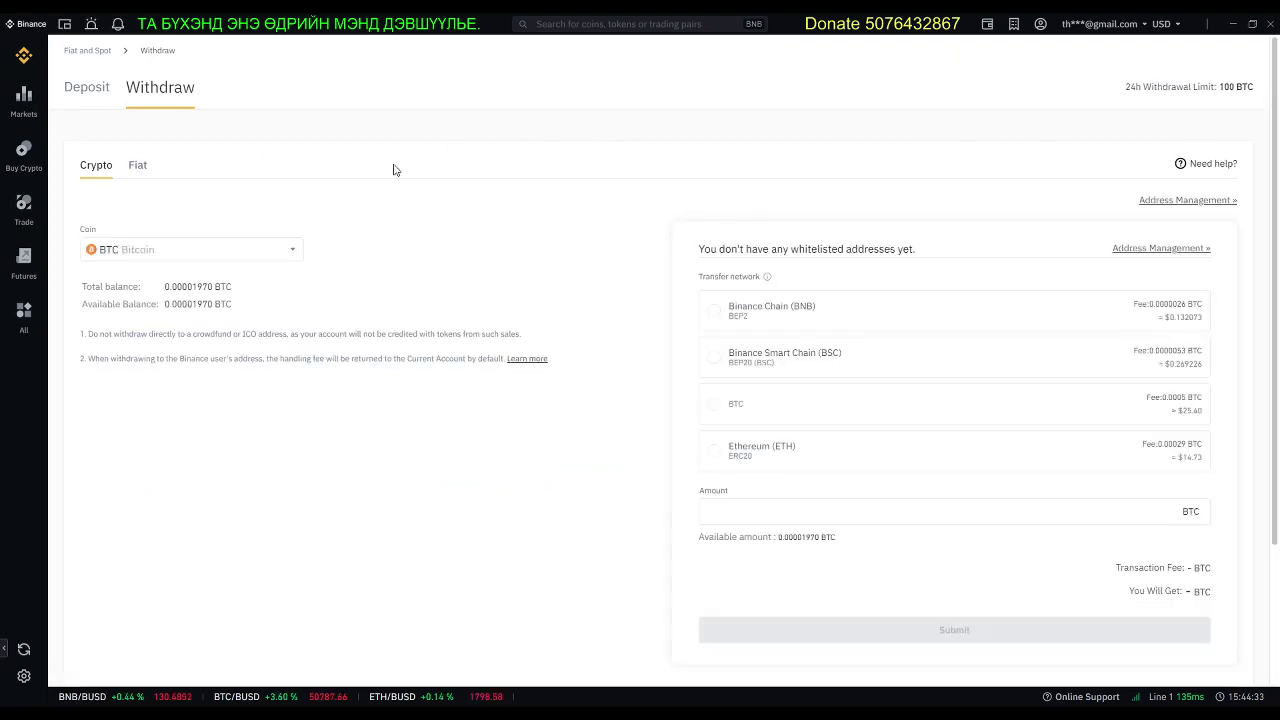
left_click(286, 257)
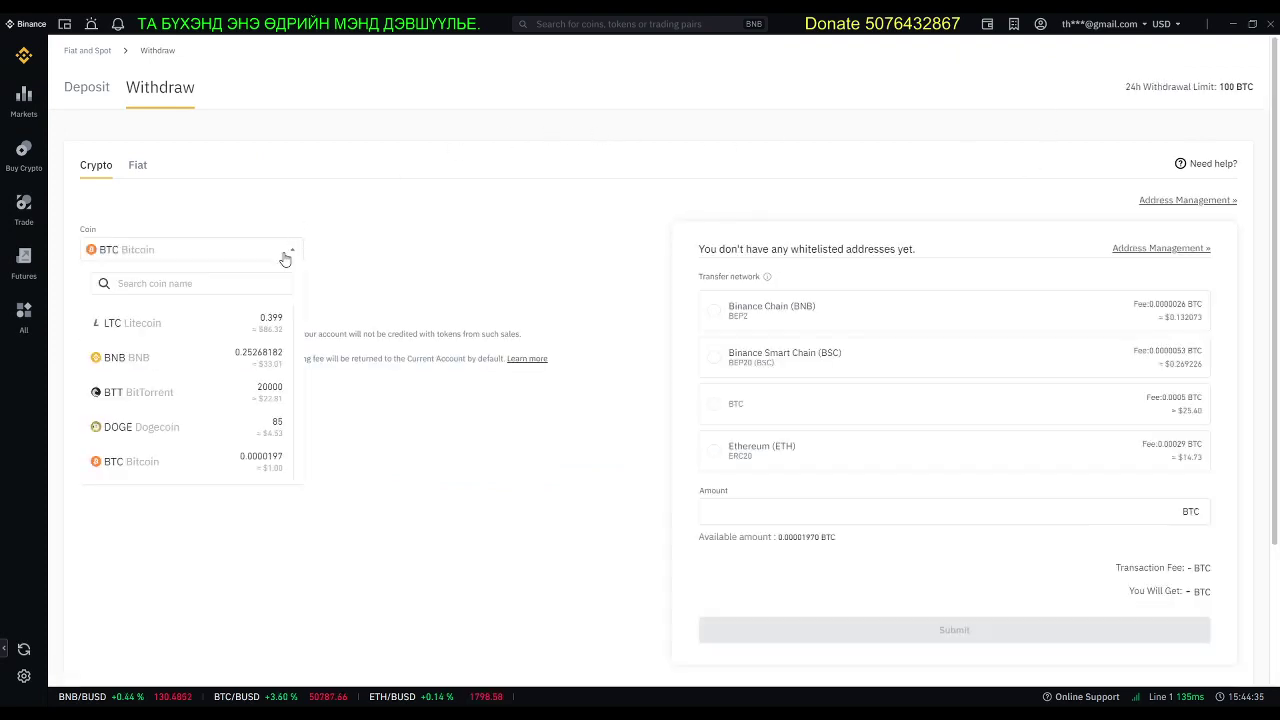
left_click(208, 331)
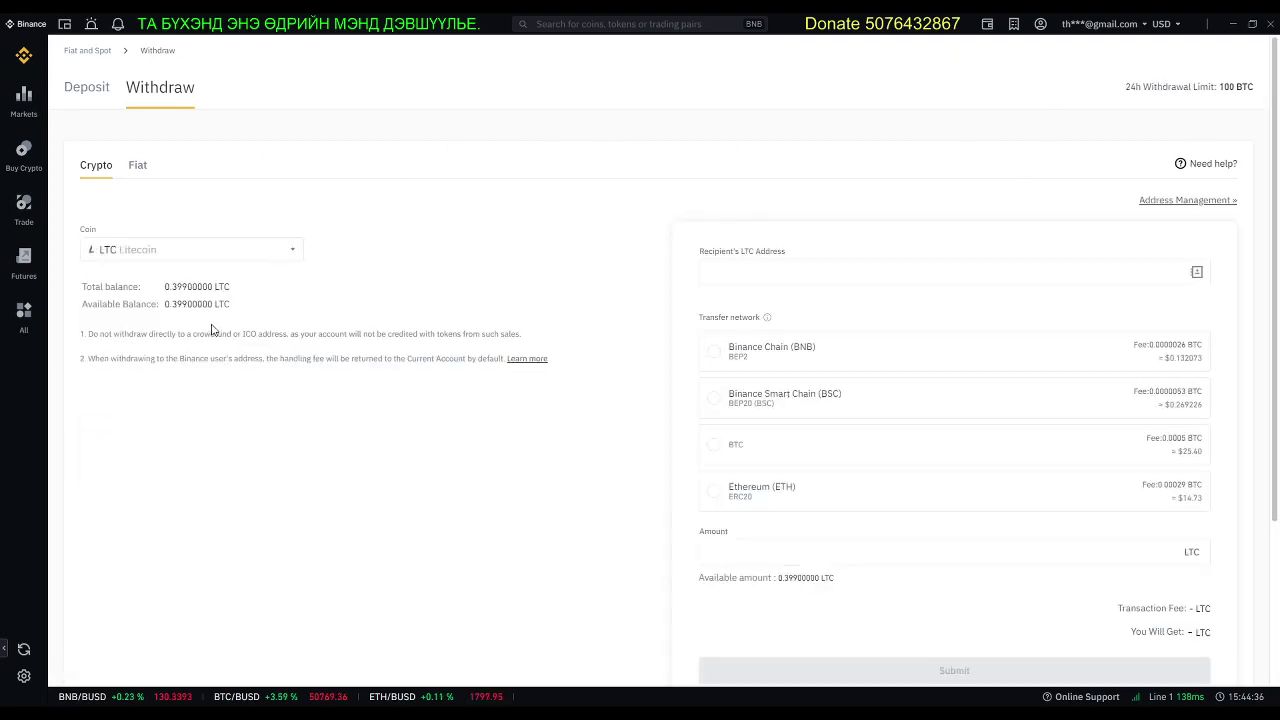
left_click(291, 251)
left_click(292, 252)
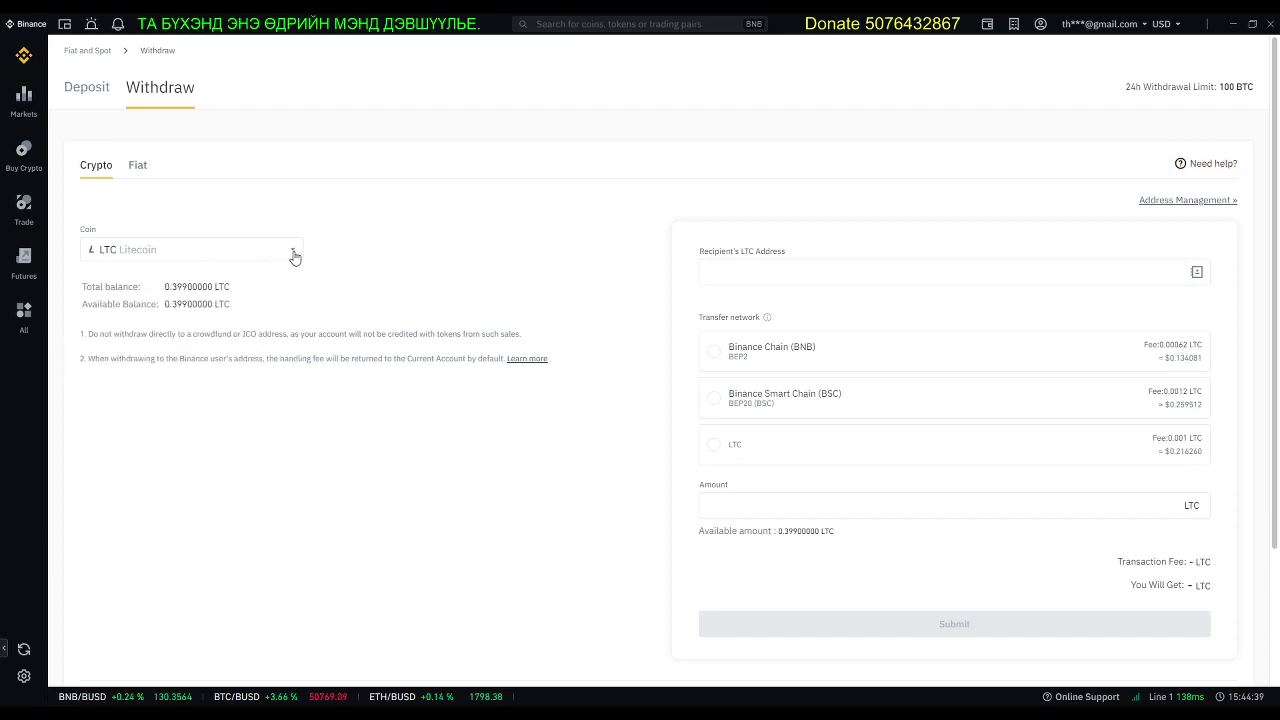
- Check the saved LTC recipient addresses, then go to Address Management
left_click(1079, 282)
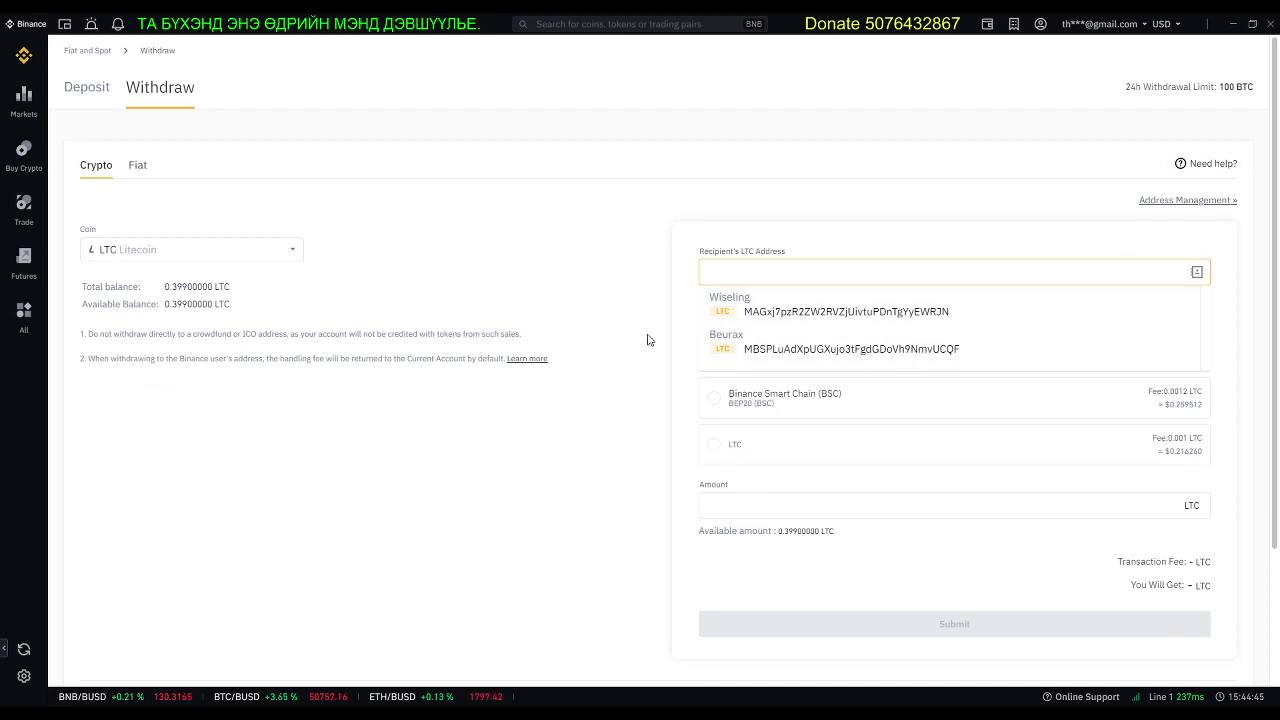
left_click(652, 305)
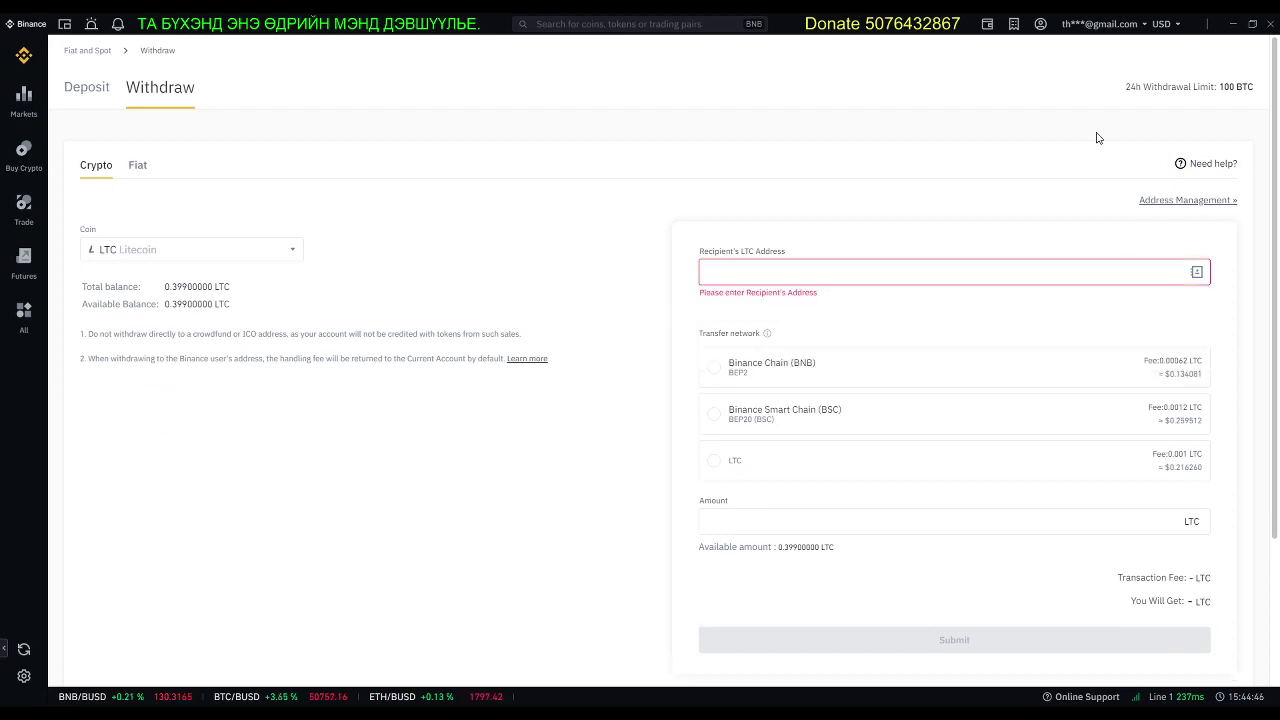
left_click(1185, 201)
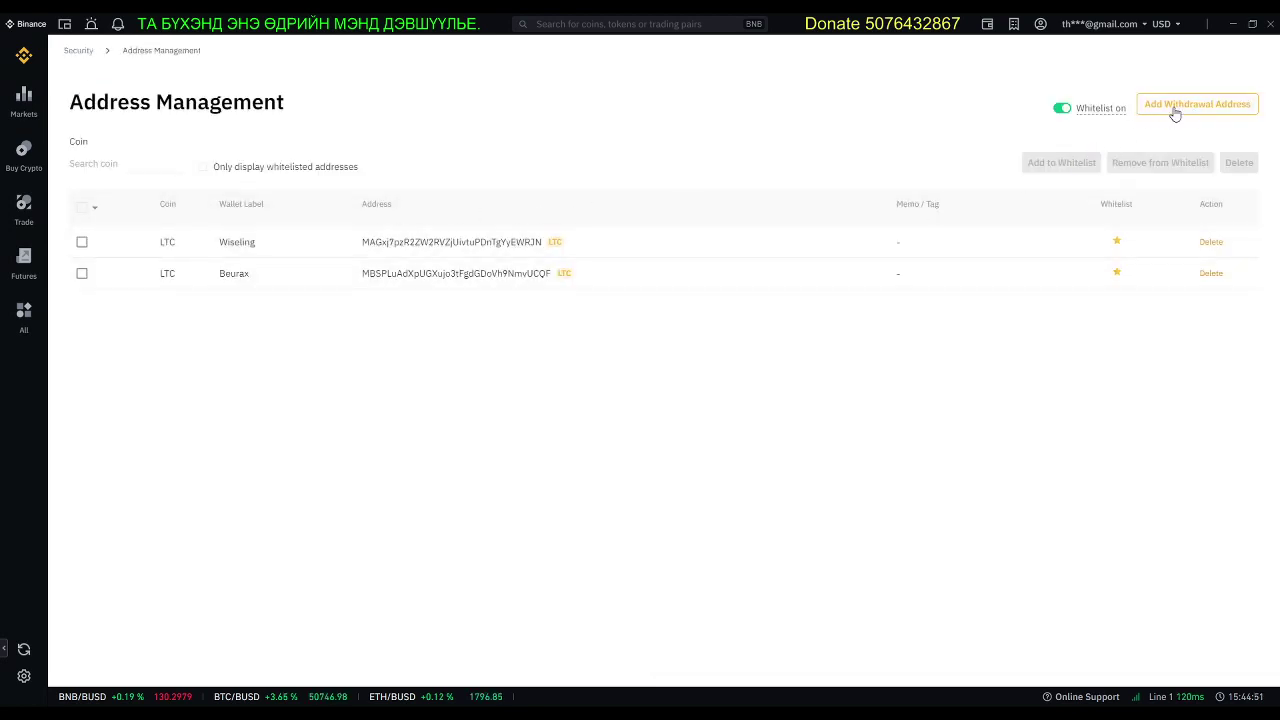
- Start a new withdrawal address with Litecoin as the coin on the LTC network
left_click(1208, 105)
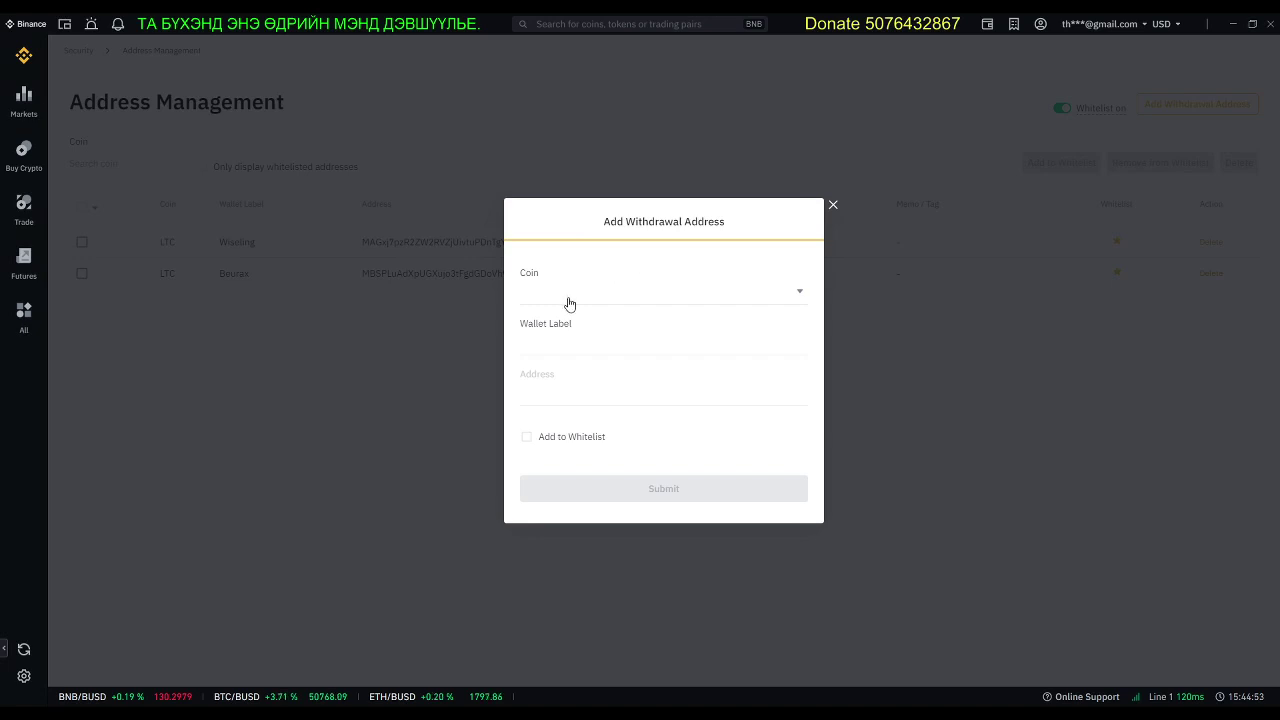
left_click(638, 285)
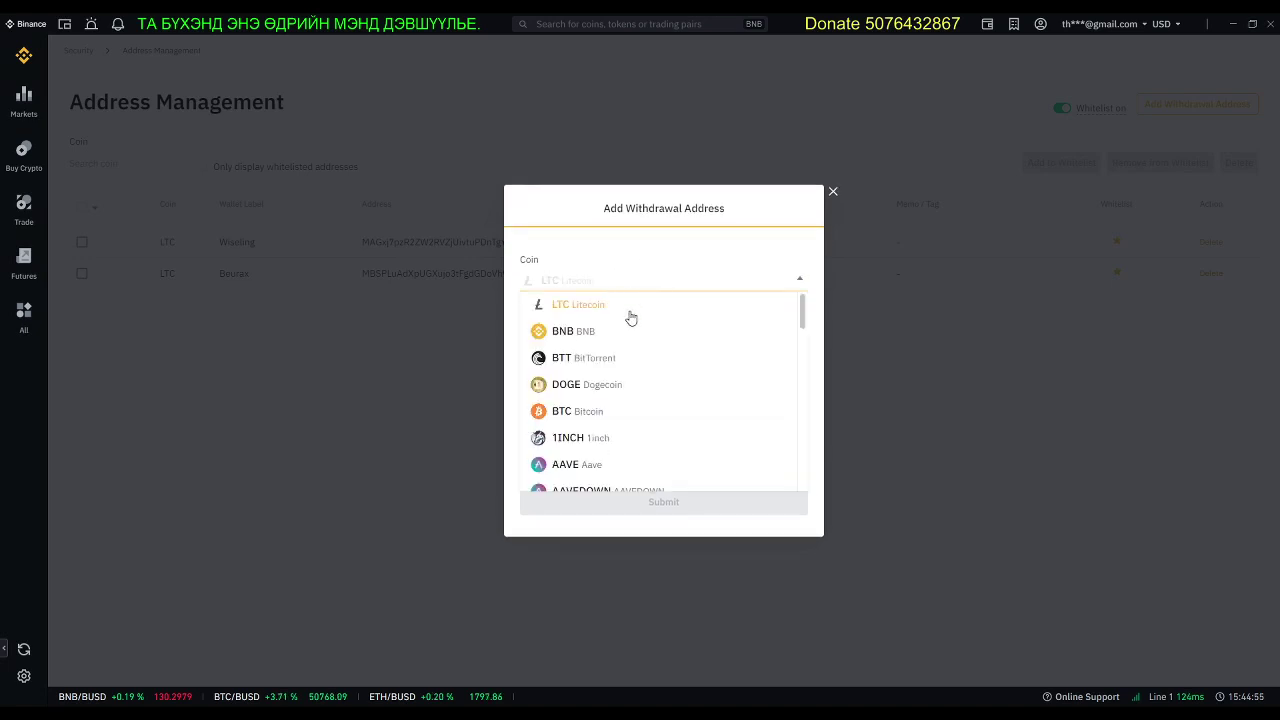
left_click(570, 331)
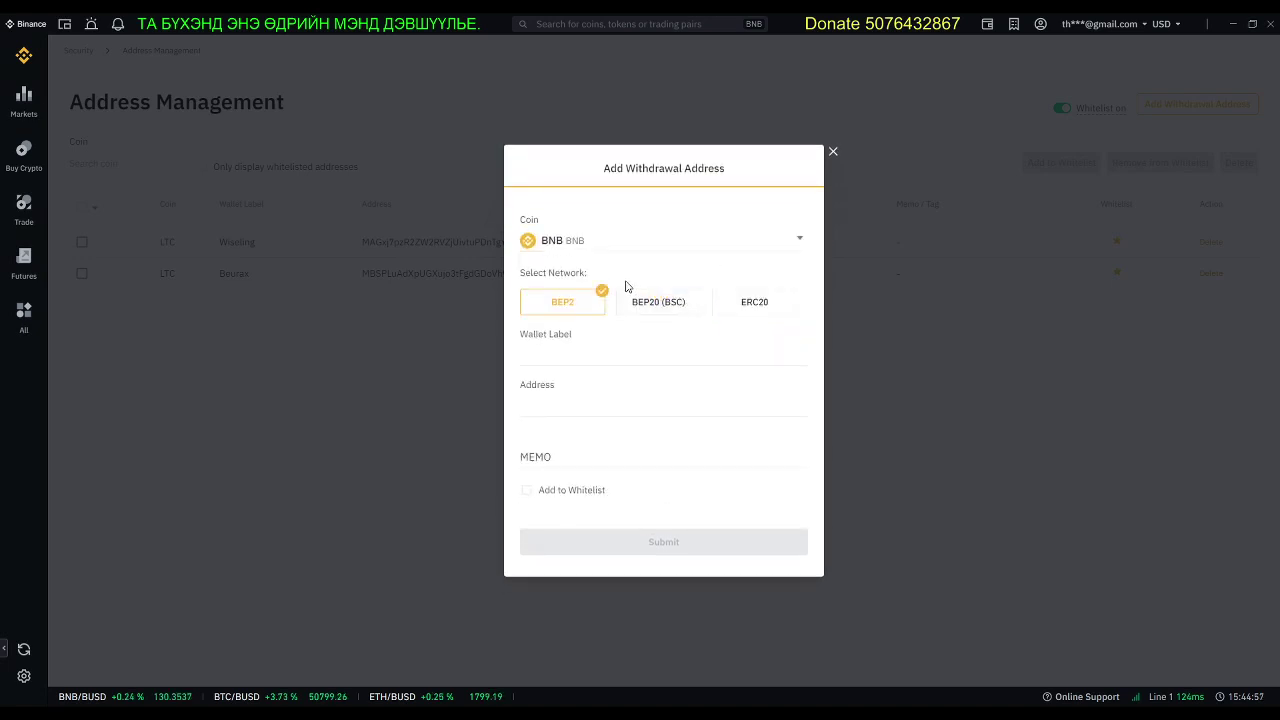
left_click(735, 304)
left_click(620, 268)
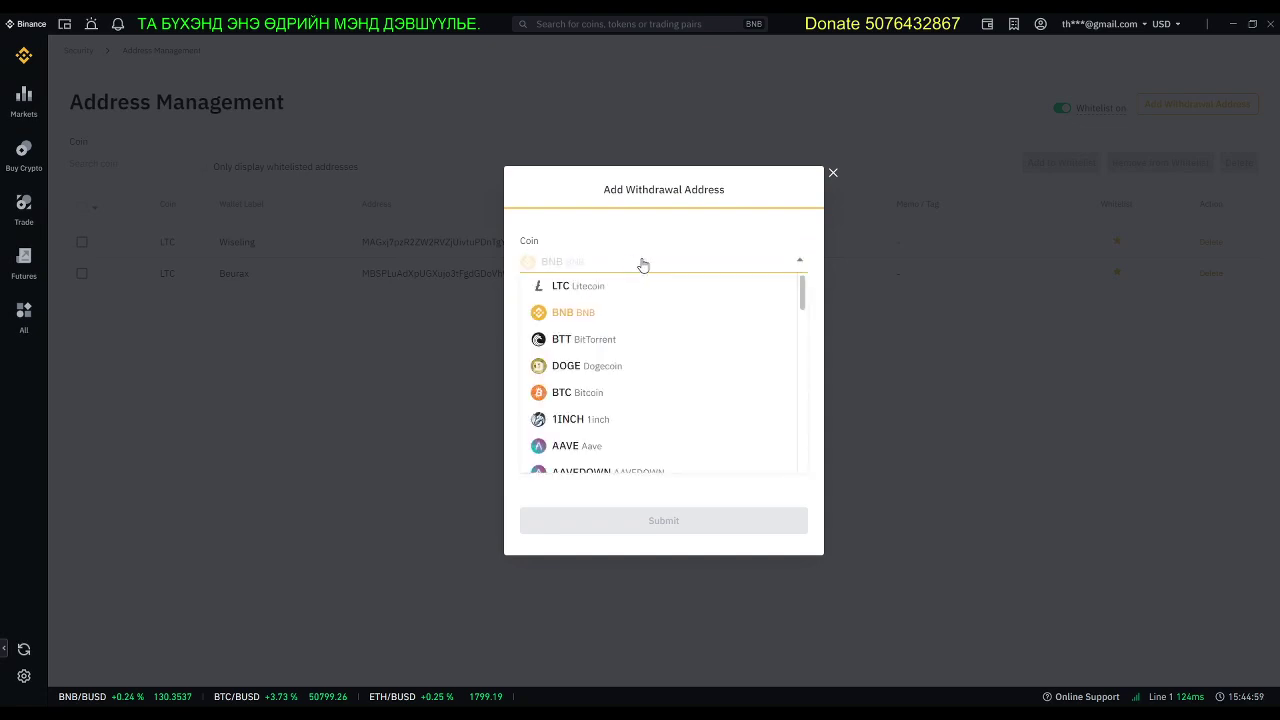
left_click(622, 296)
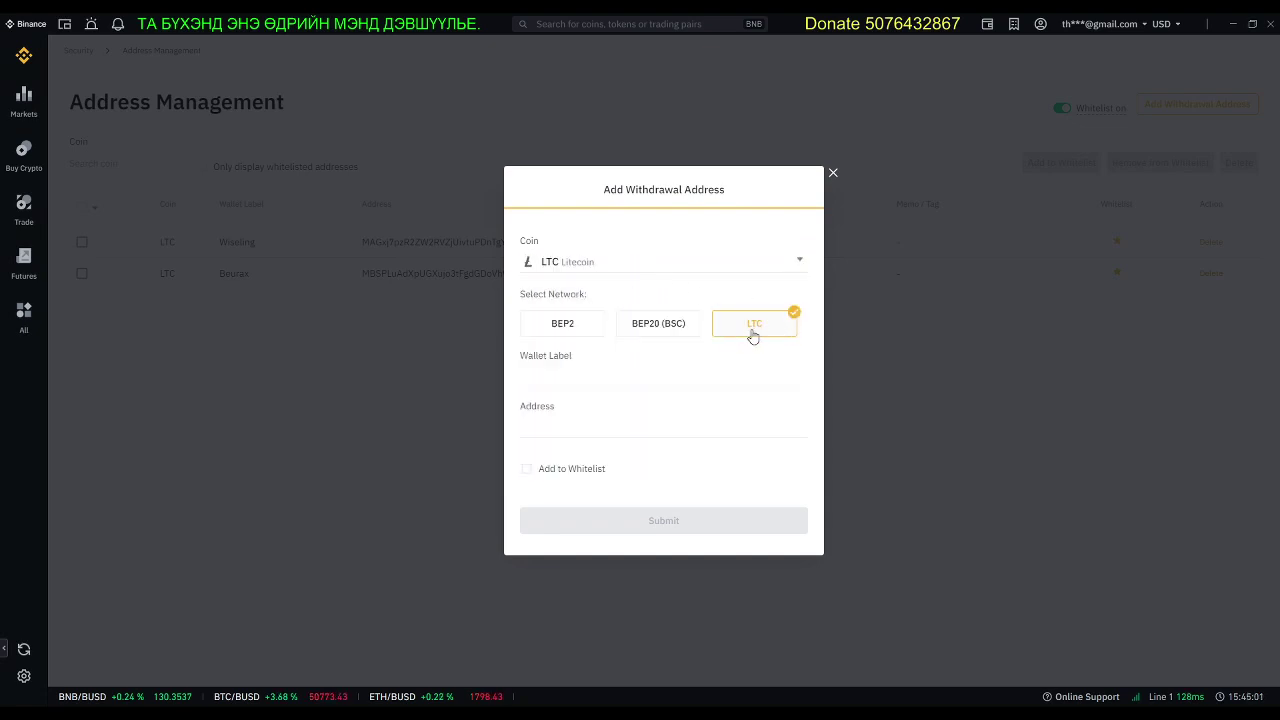
- Label the new address 'trade.mn', leaving the address field empty for now
left_click(553, 381)
type("t")
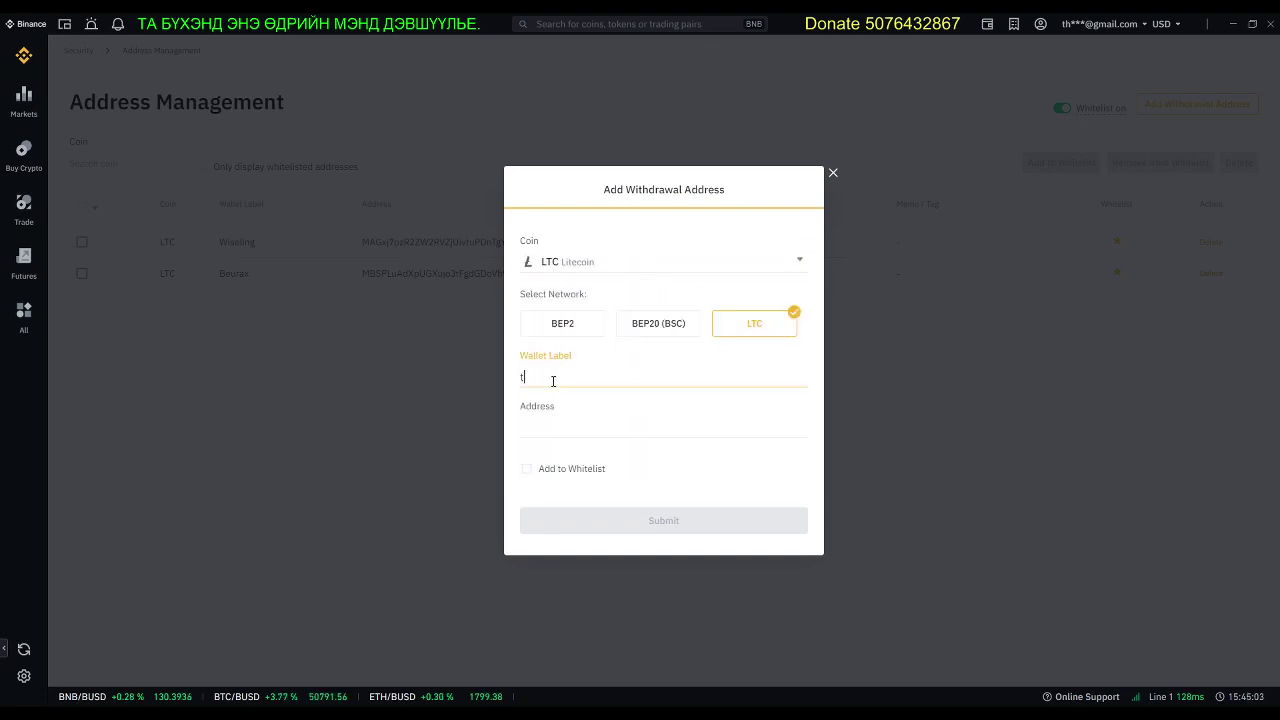
type("rade.mn")
left_click(544, 425)
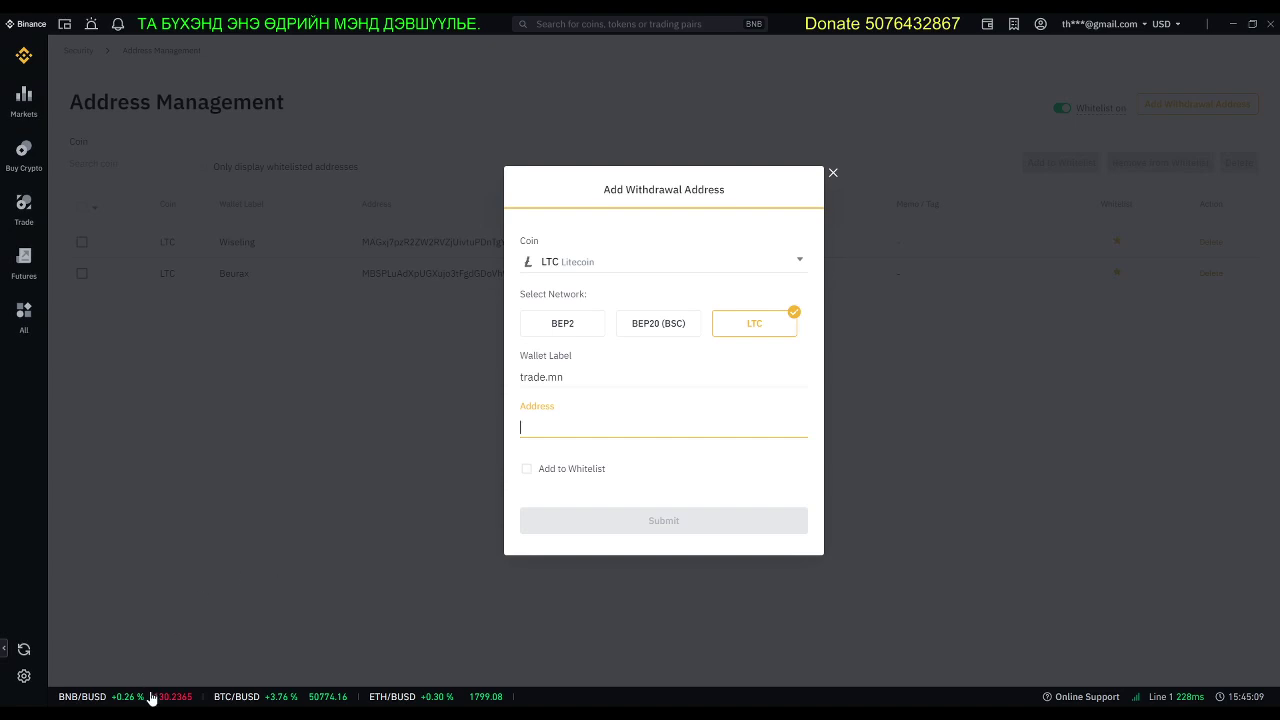
left_click(584, 594)
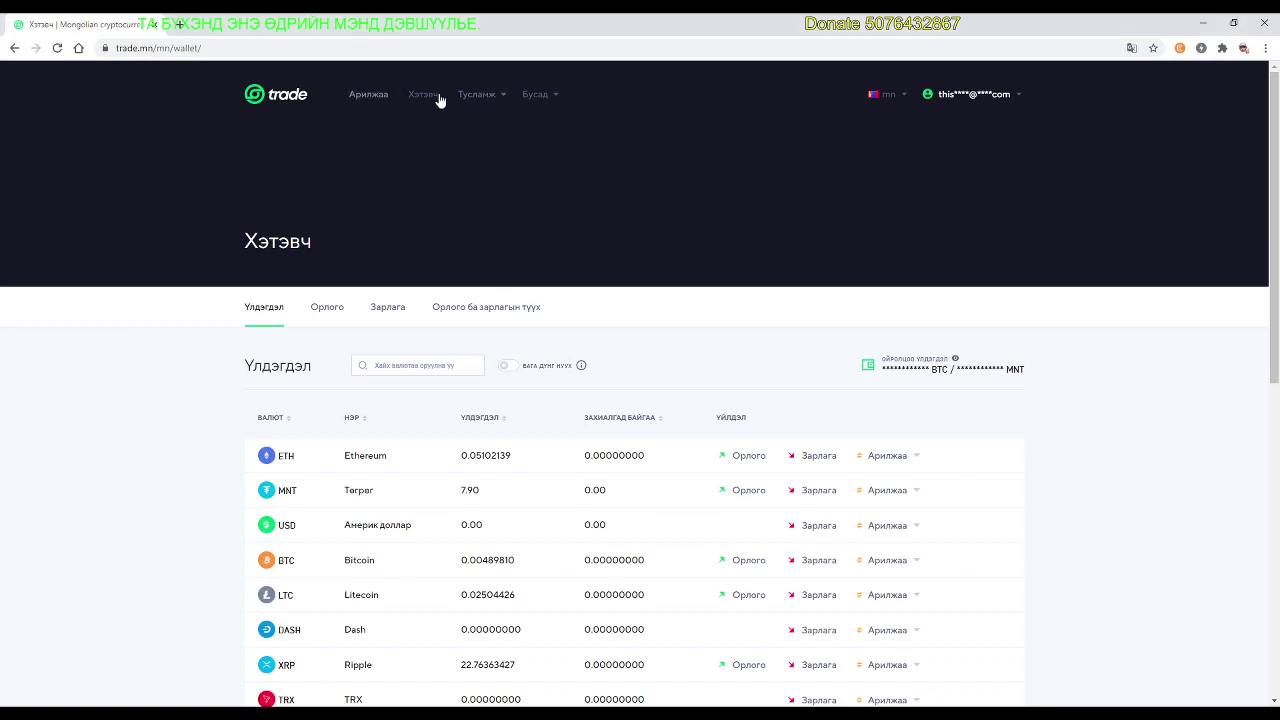
- Open the trade.mn wallet's Орлого deposit section showing the BTC deposit address
left_click(419, 97)
scroll(580, 420, "down", 2)
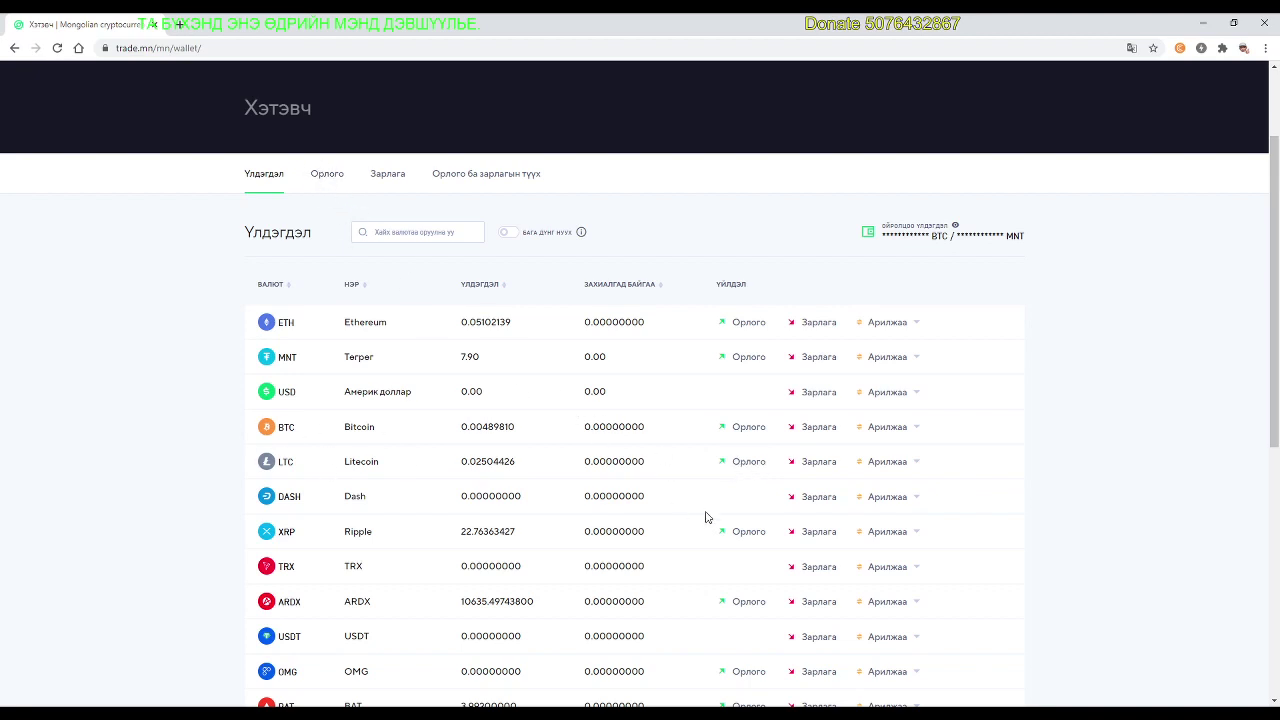
left_click(328, 178)
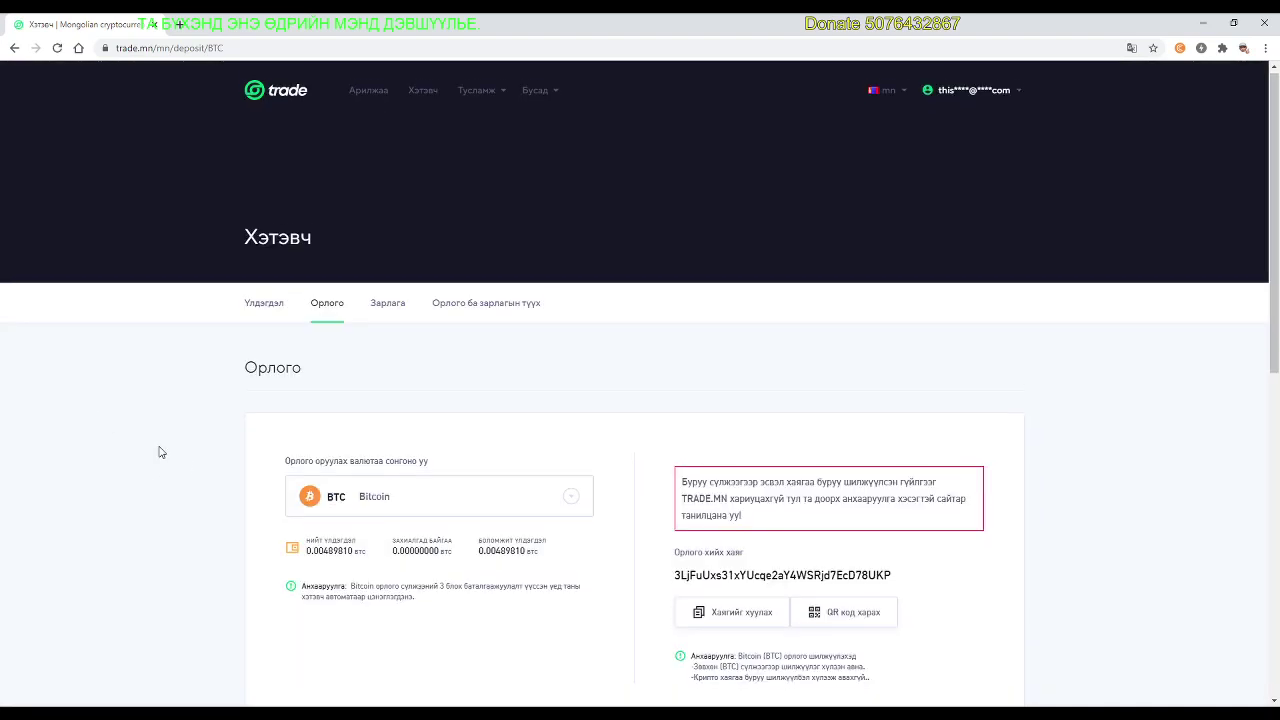
- Switch the trade.mn deposit currency to Litecoin and copy its LTC deposit address
scroll(294, 197, "down", 2)
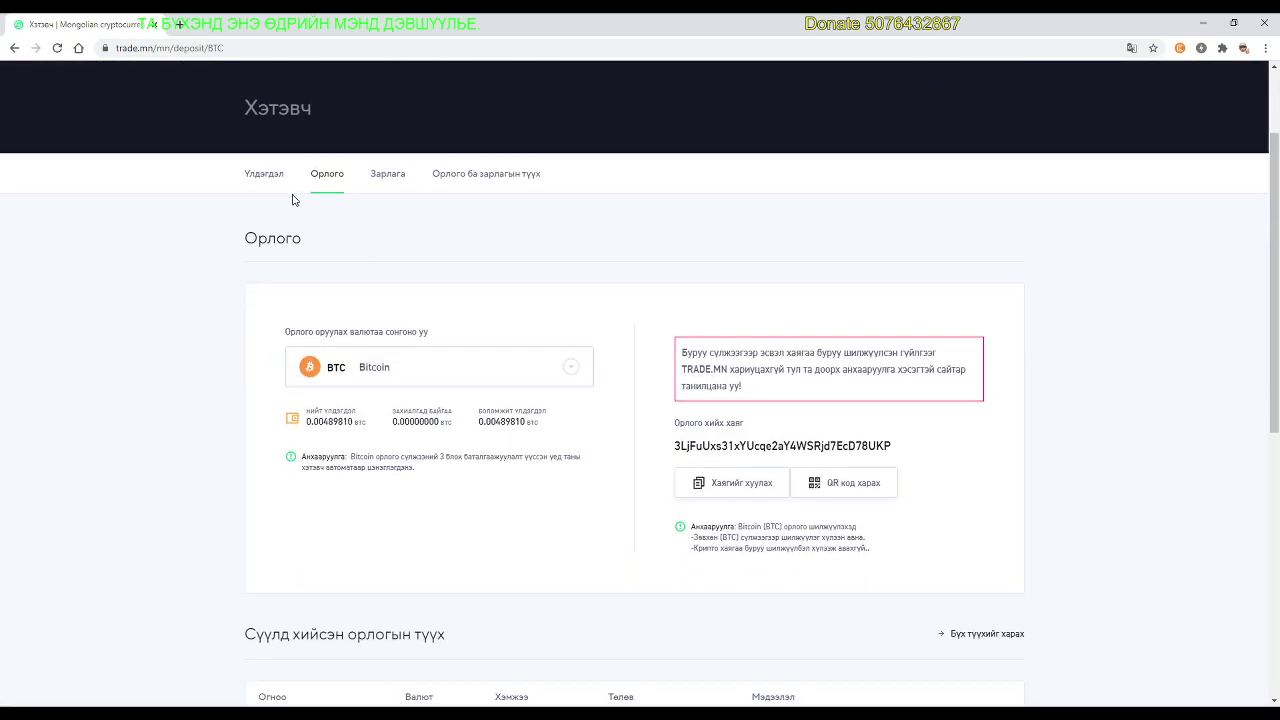
left_click(576, 372)
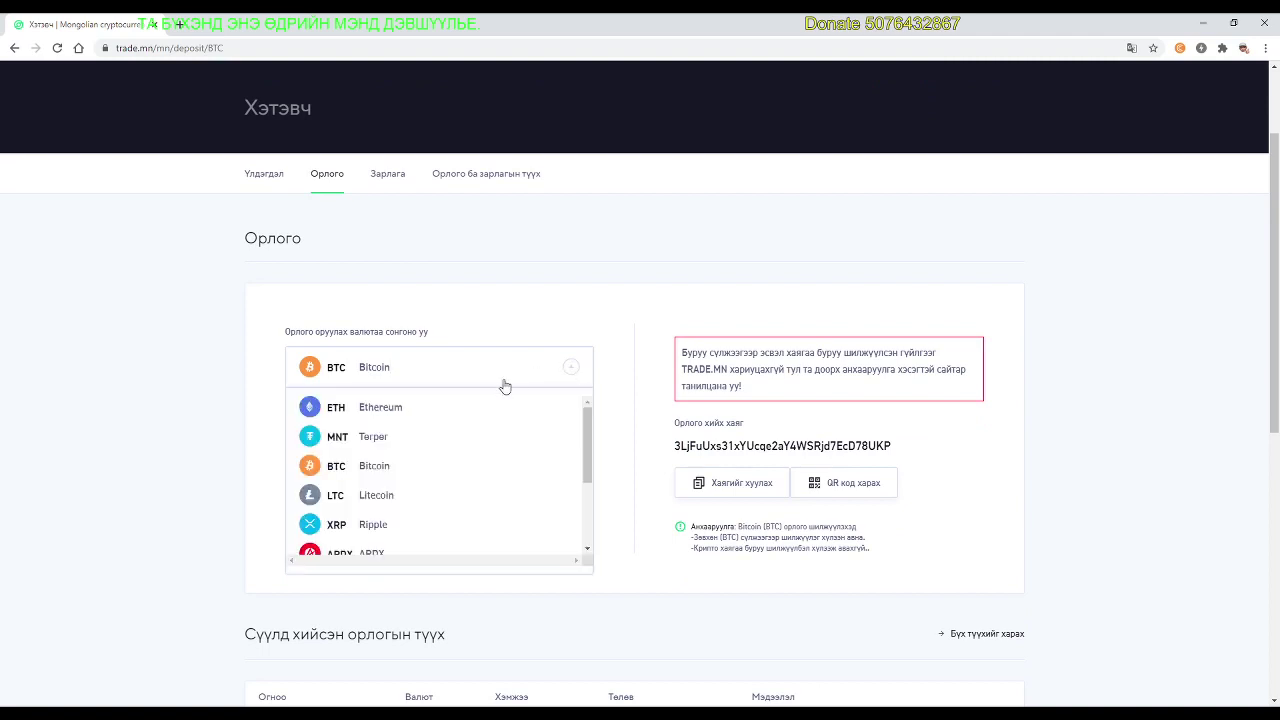
left_click(376, 495)
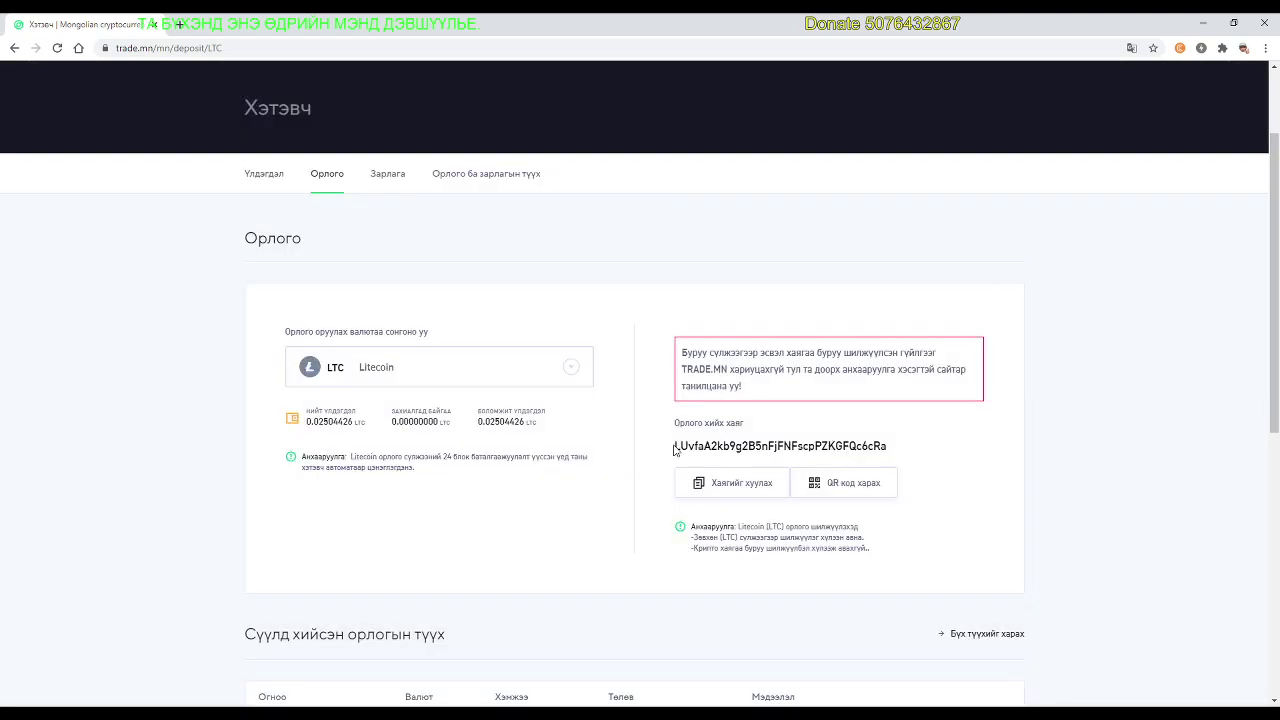
left_click_drag(675, 447, 884, 452)
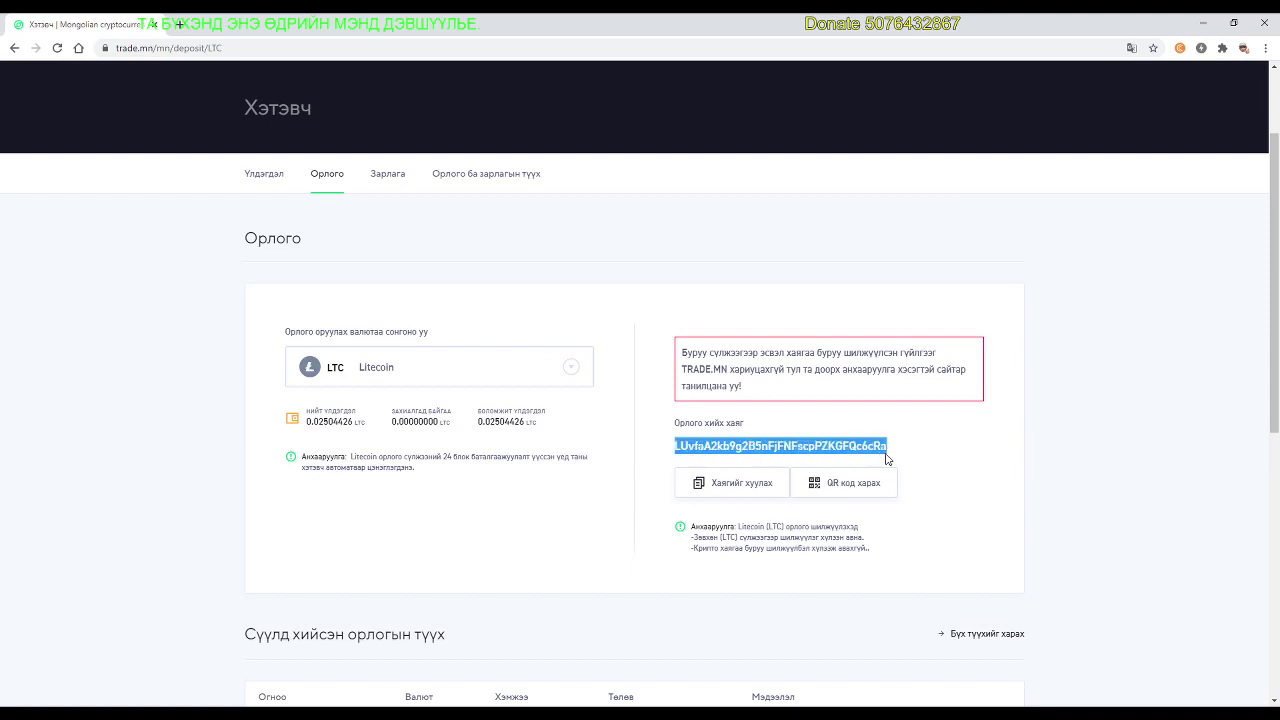
left_click(733, 488)
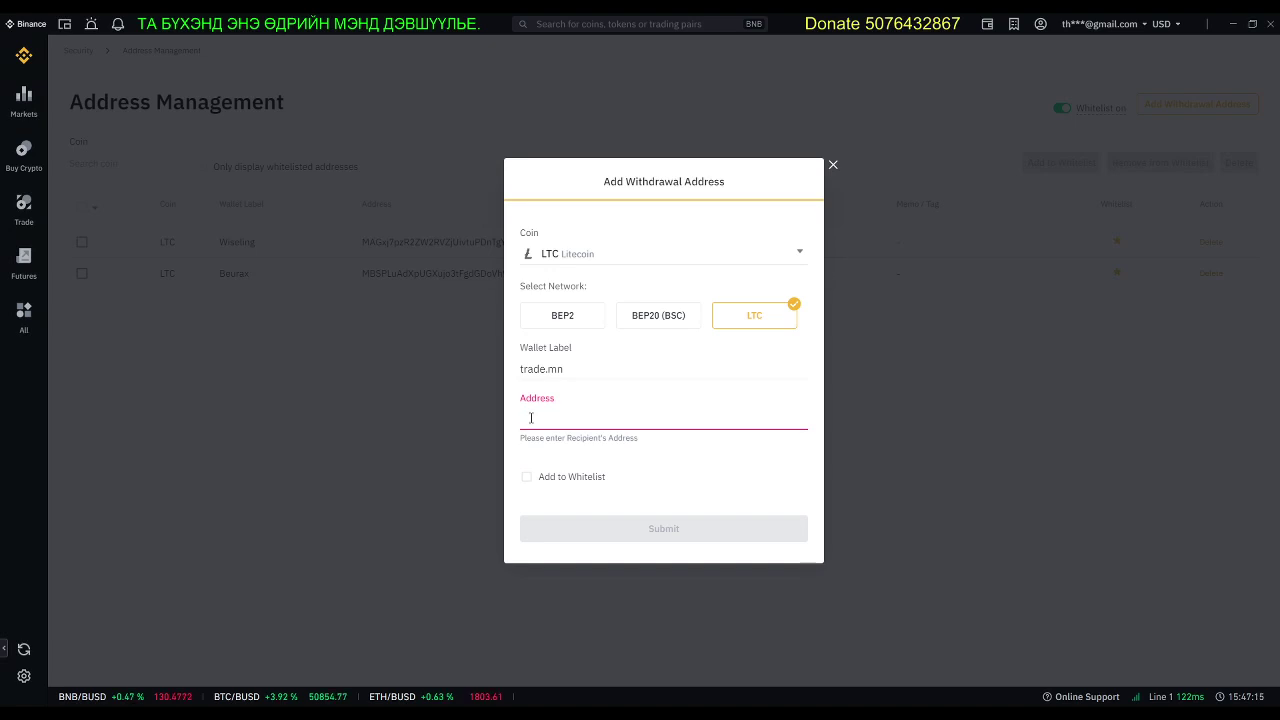
- Paste the trade.mn LTC address, tick Add to Whitelist, and submit the new address
key("ctrl+v")
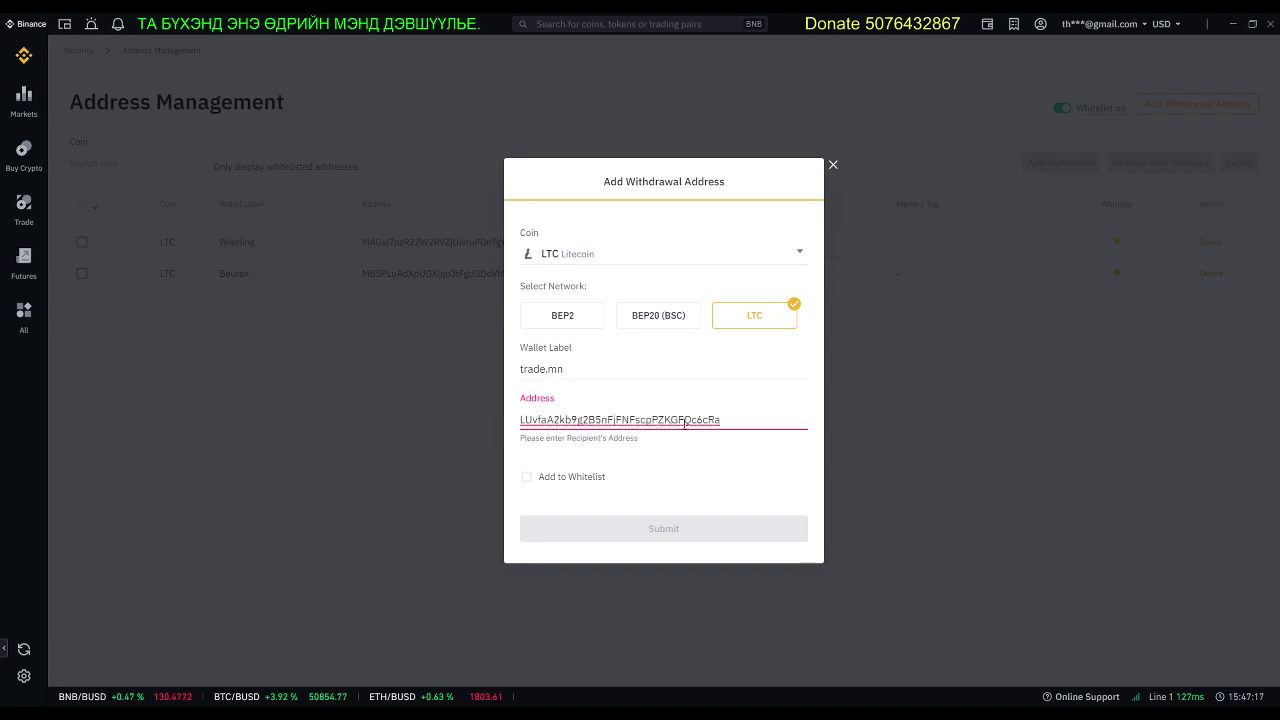
left_click(524, 482)
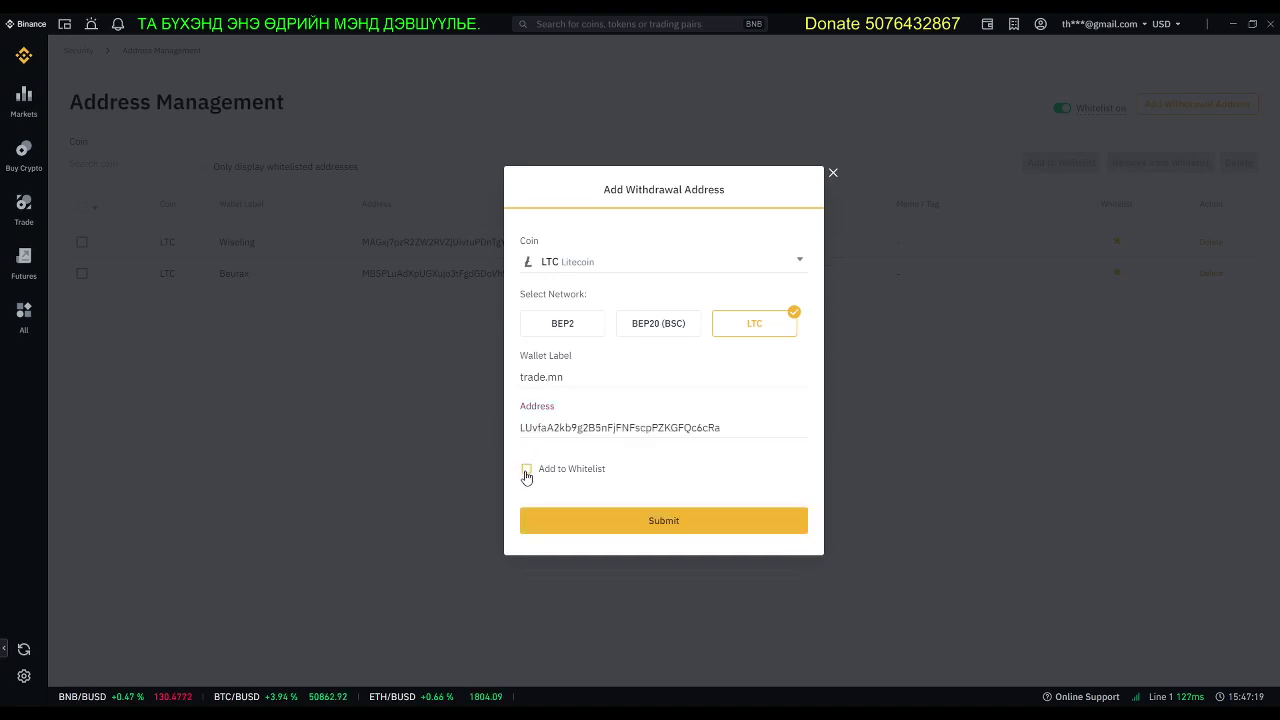
left_click(527, 474)
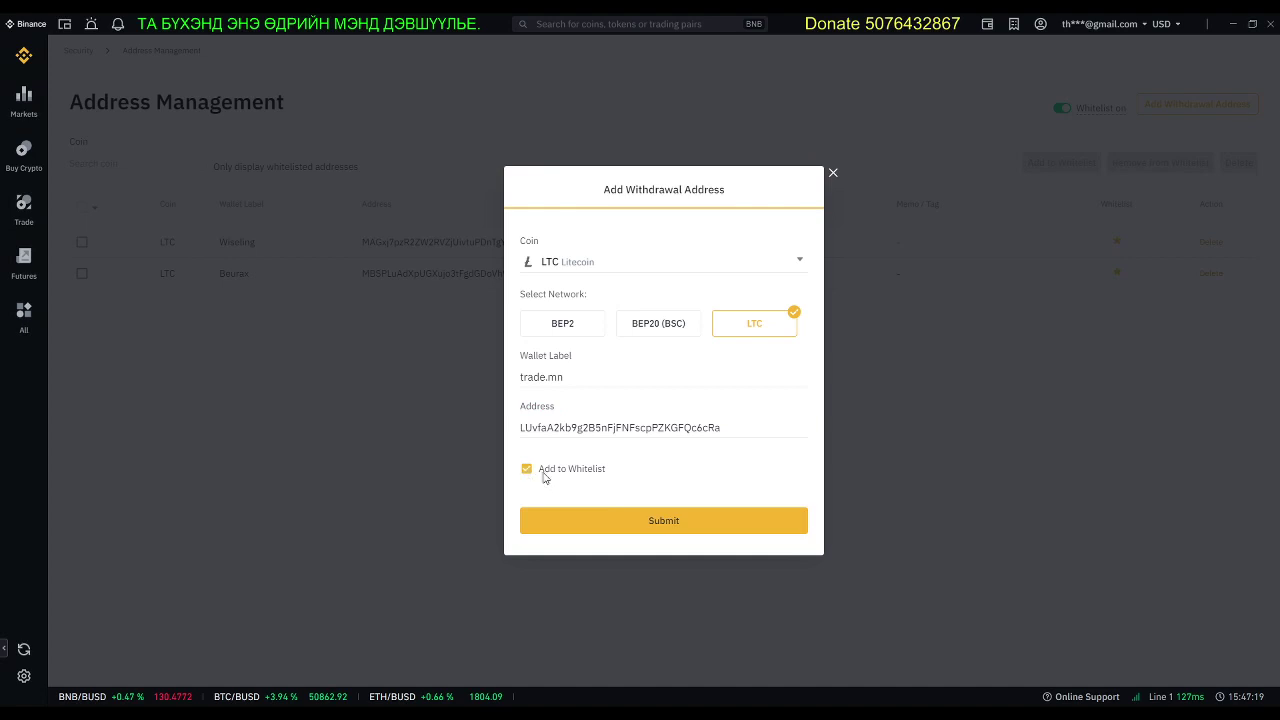
left_click(662, 524)
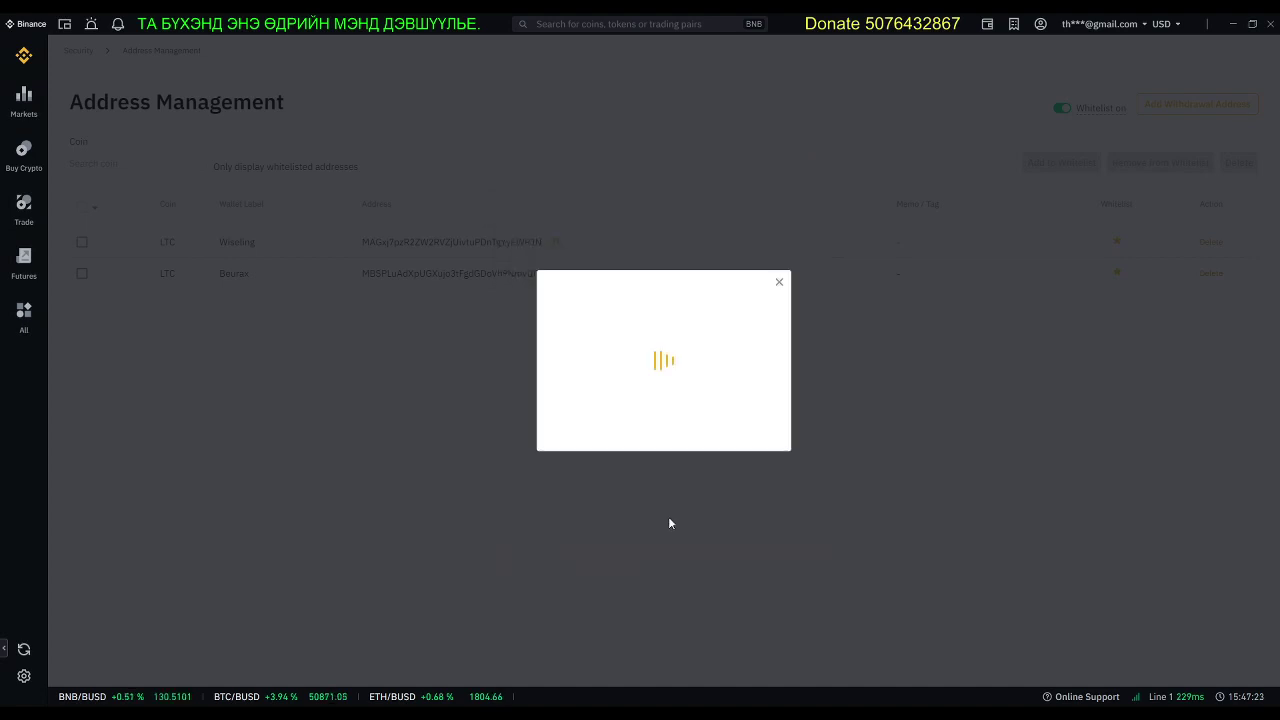
left_click(608, 324)
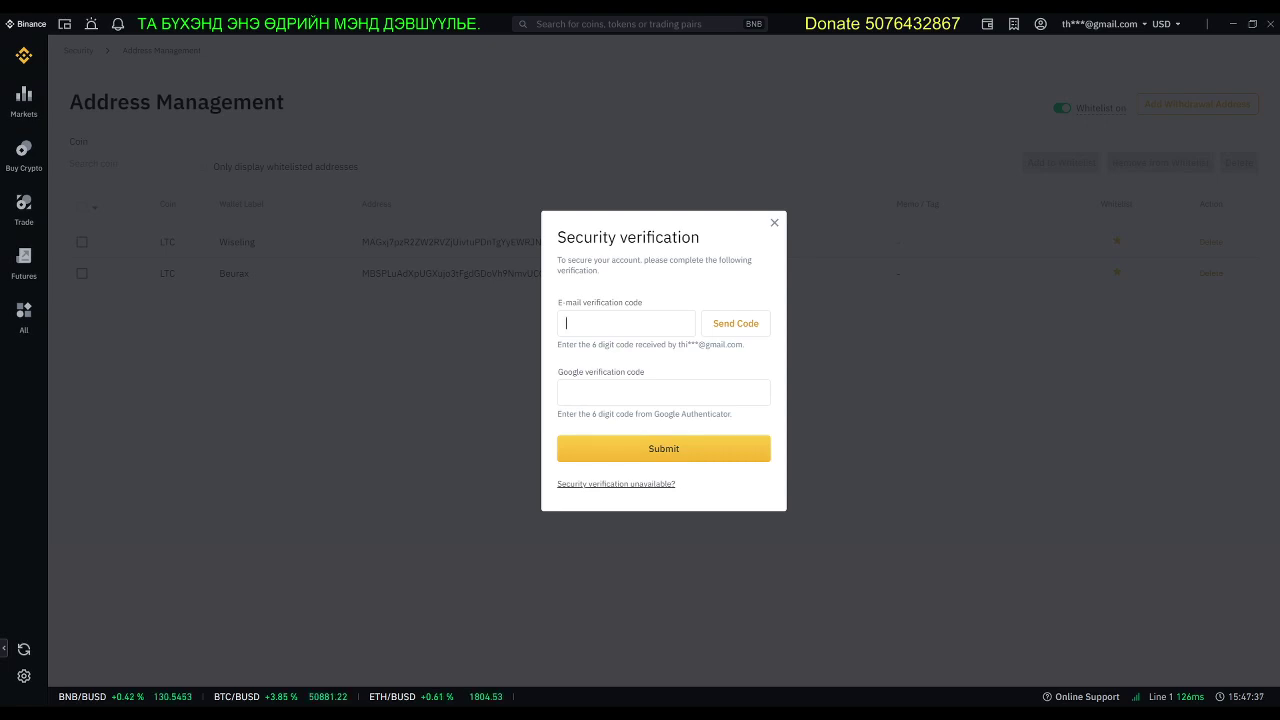
- Request and enter the e-mail verification code, add the Google Authenticator code, and submit
left_click(730, 322)
left_click(666, 324)
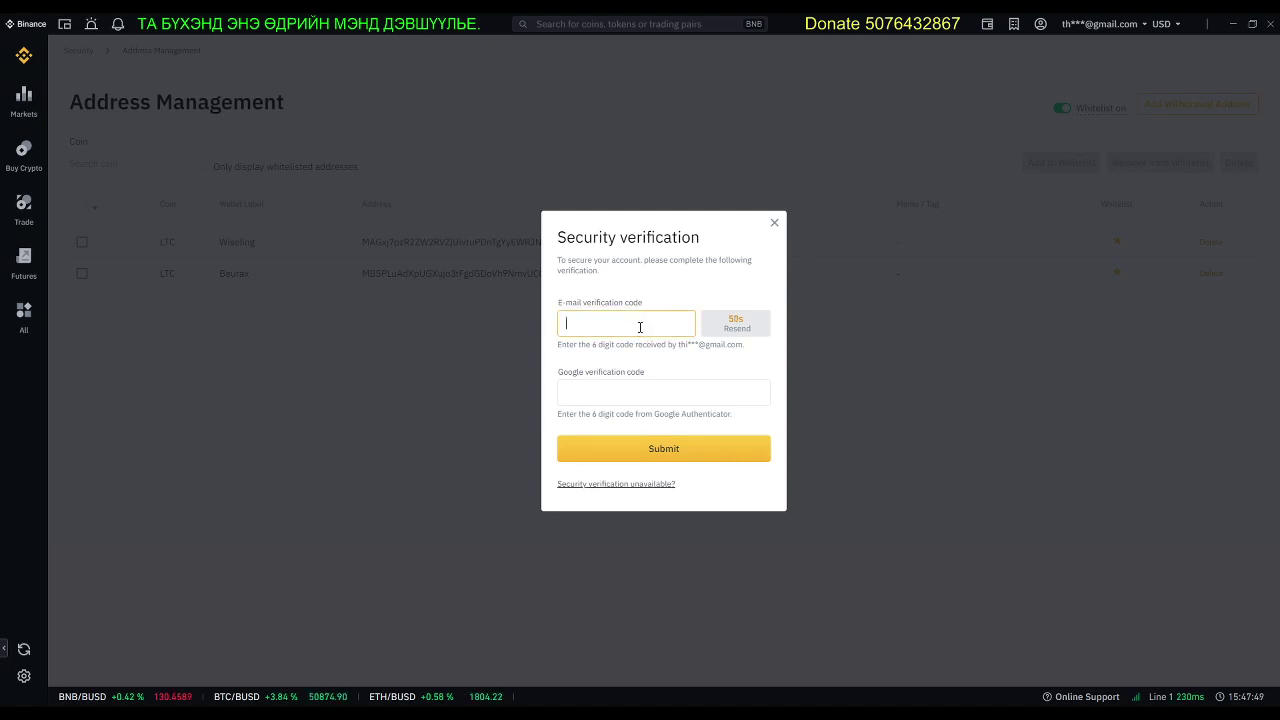
left_click(621, 396)
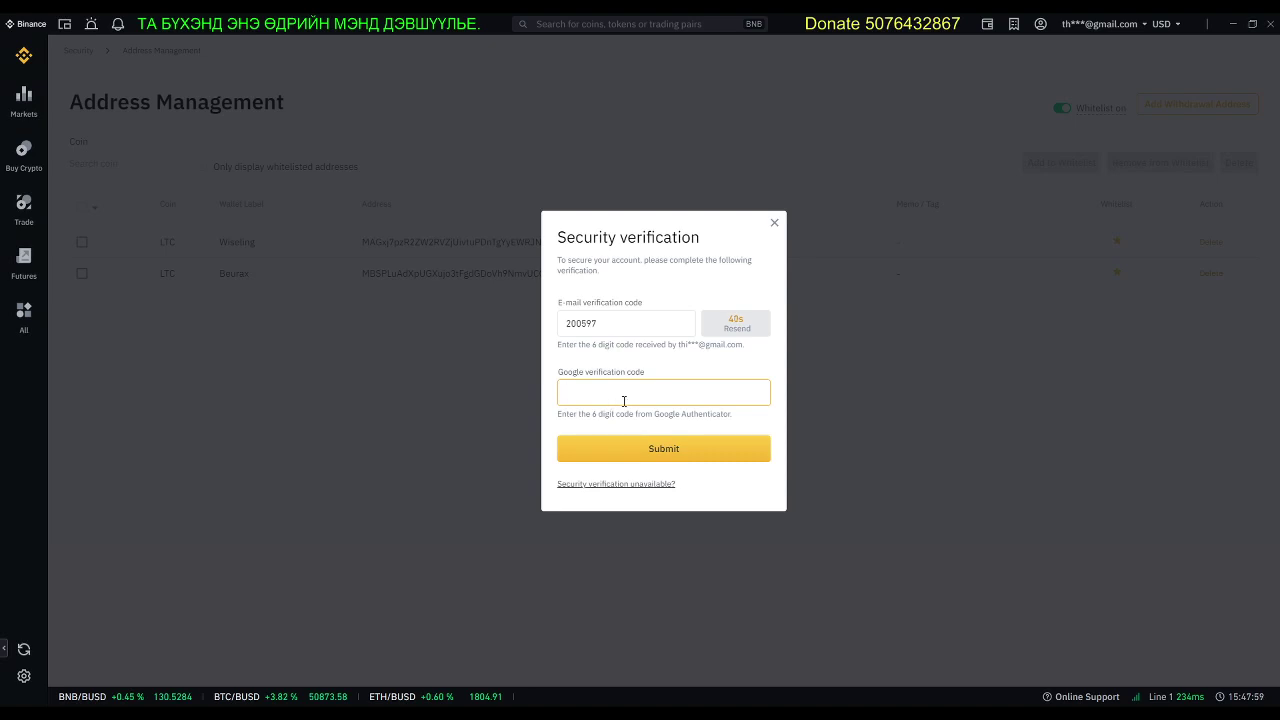
left_click_drag(652, 414, 731, 422)
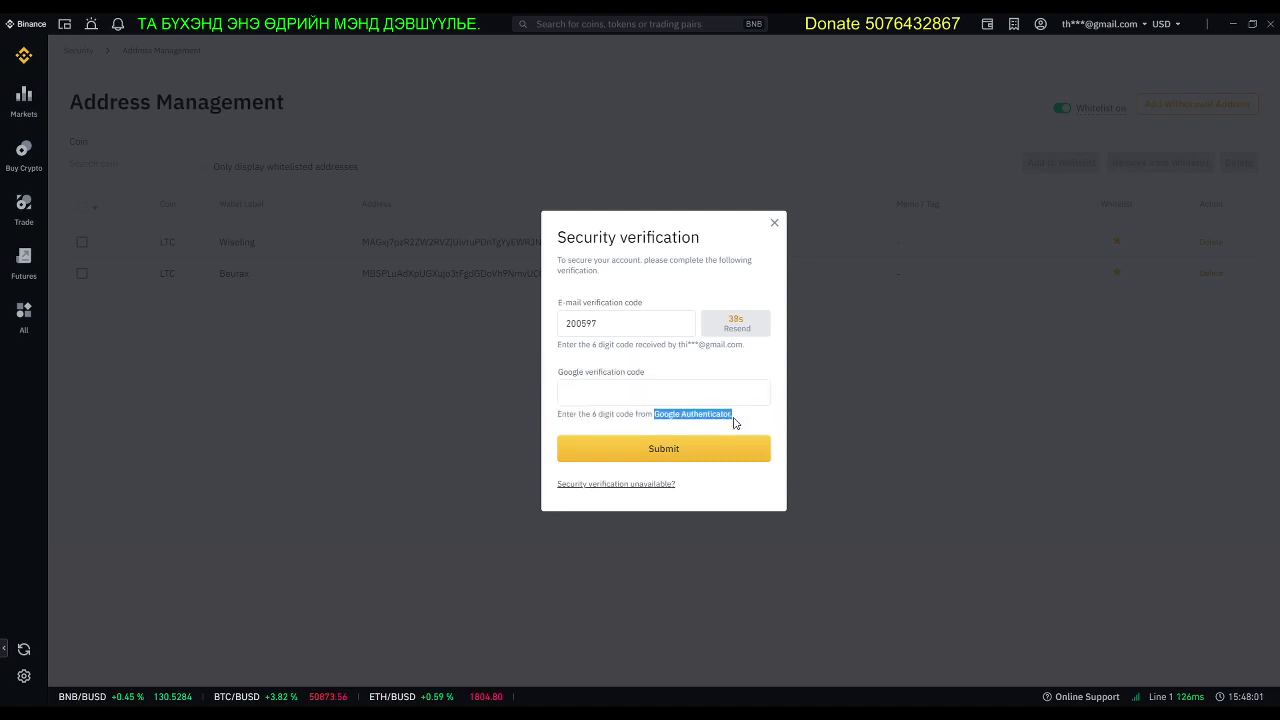
left_click(621, 395)
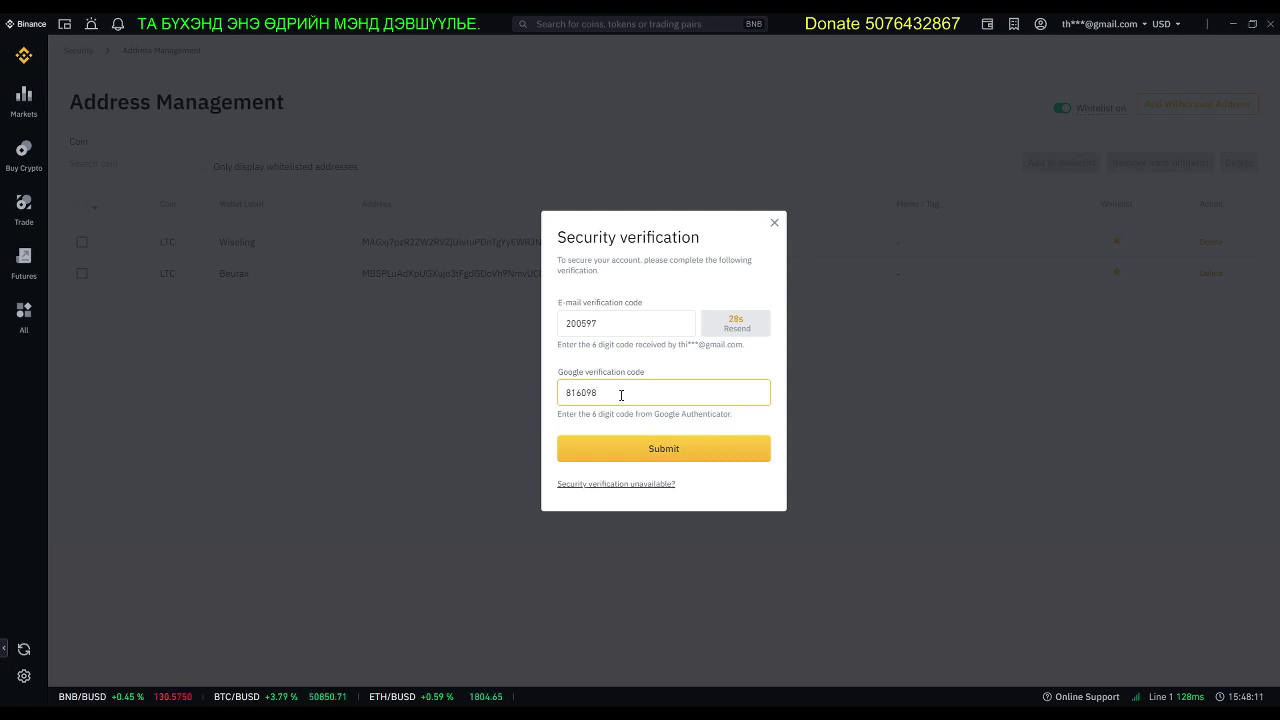
left_click(623, 412)
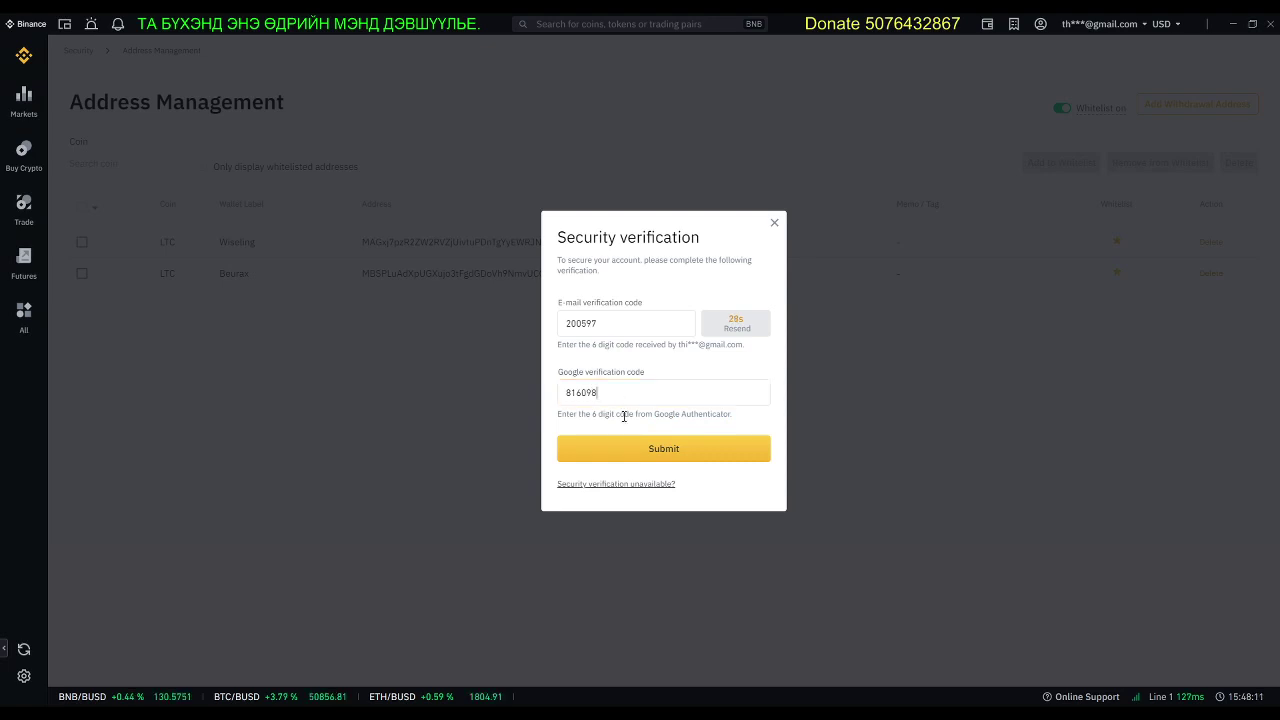
left_click(668, 451)
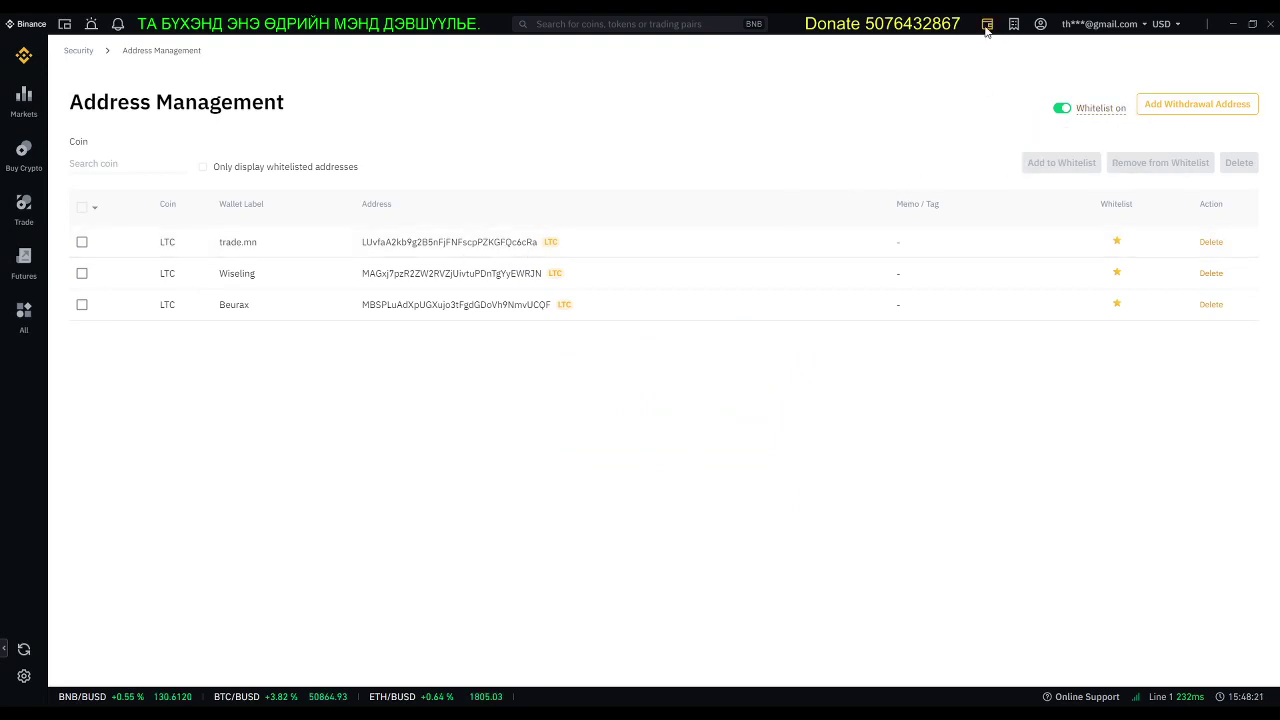
- Return to the Wallet Overview and start a new Litecoin withdrawal
left_click(79, 51)
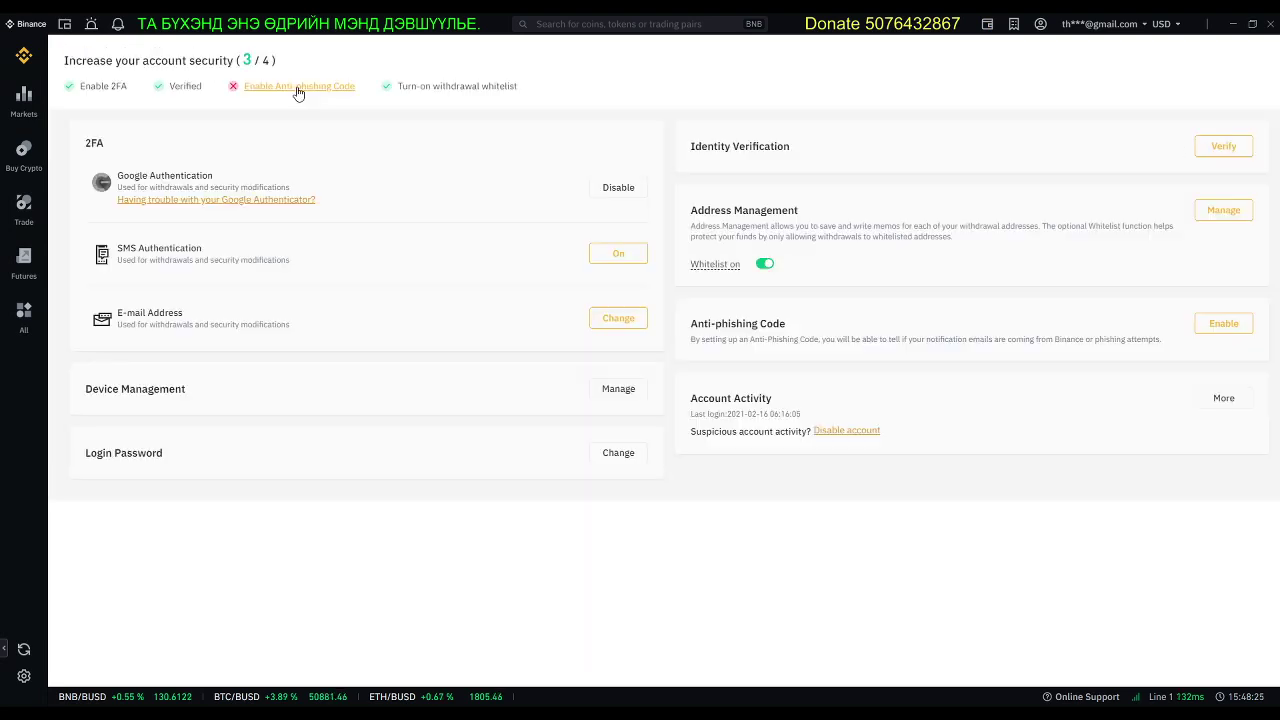
left_click(1000, 46)
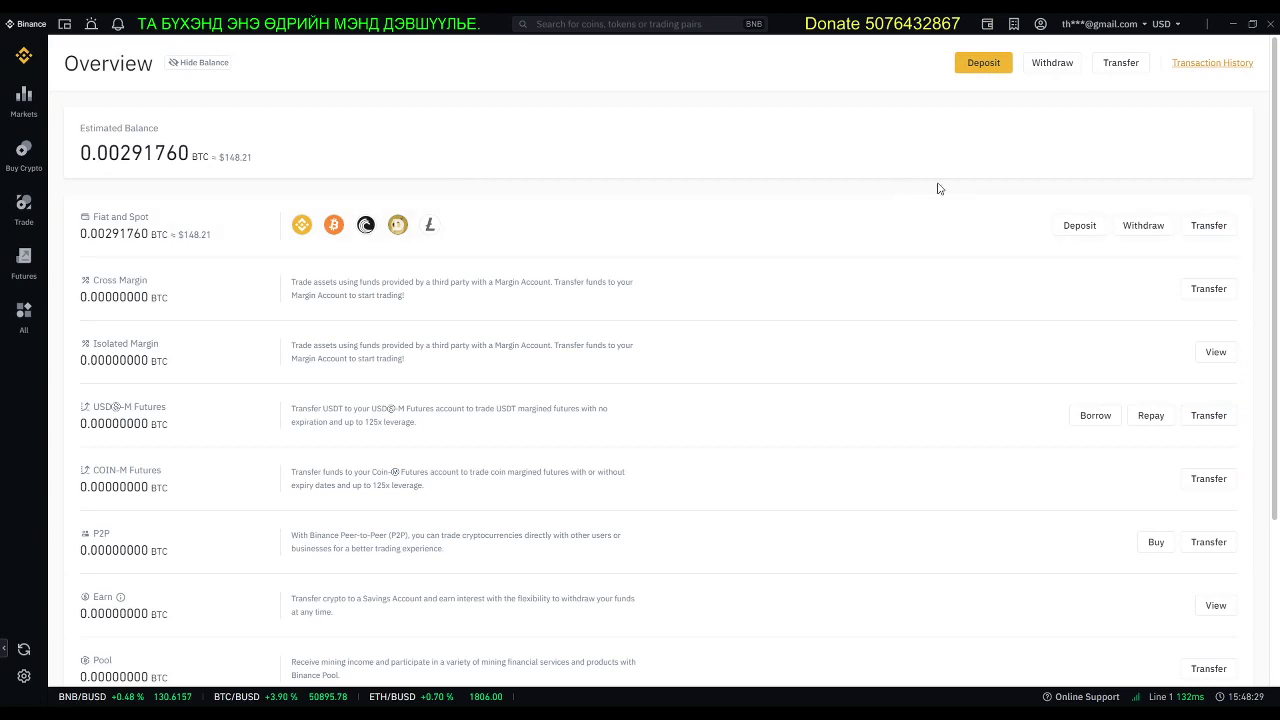
left_click(1046, 63)
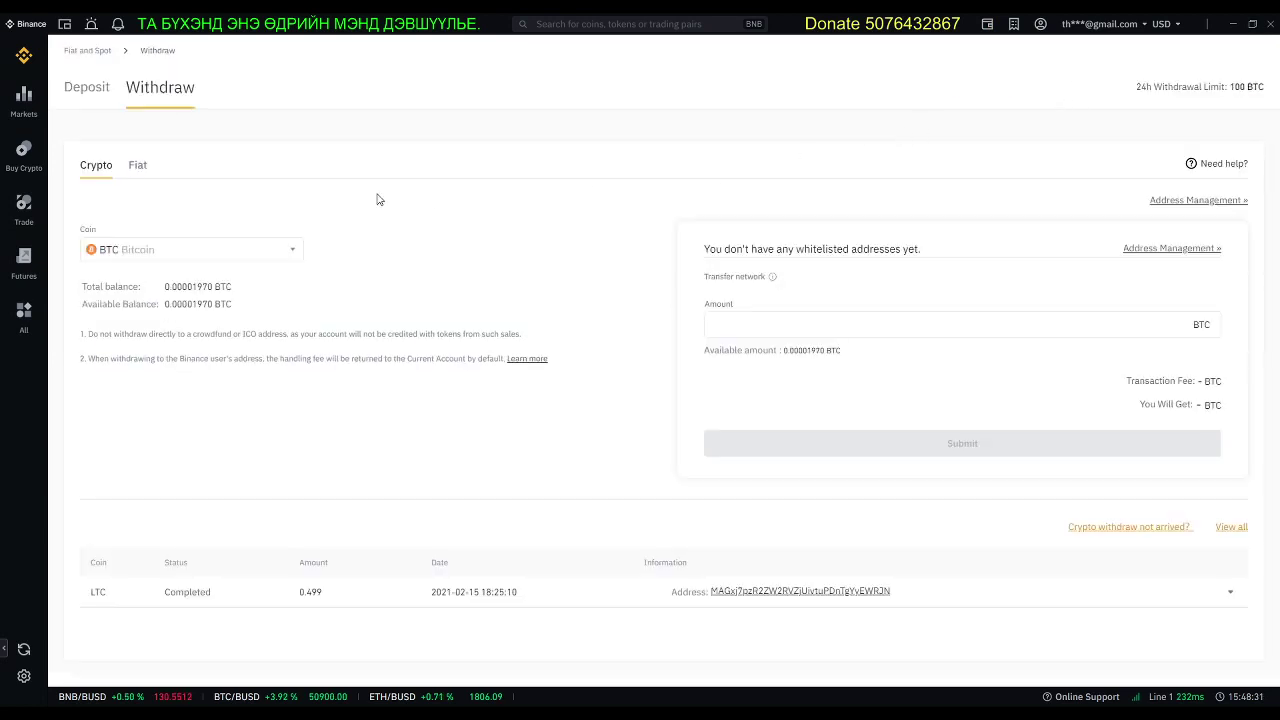
left_click(290, 253)
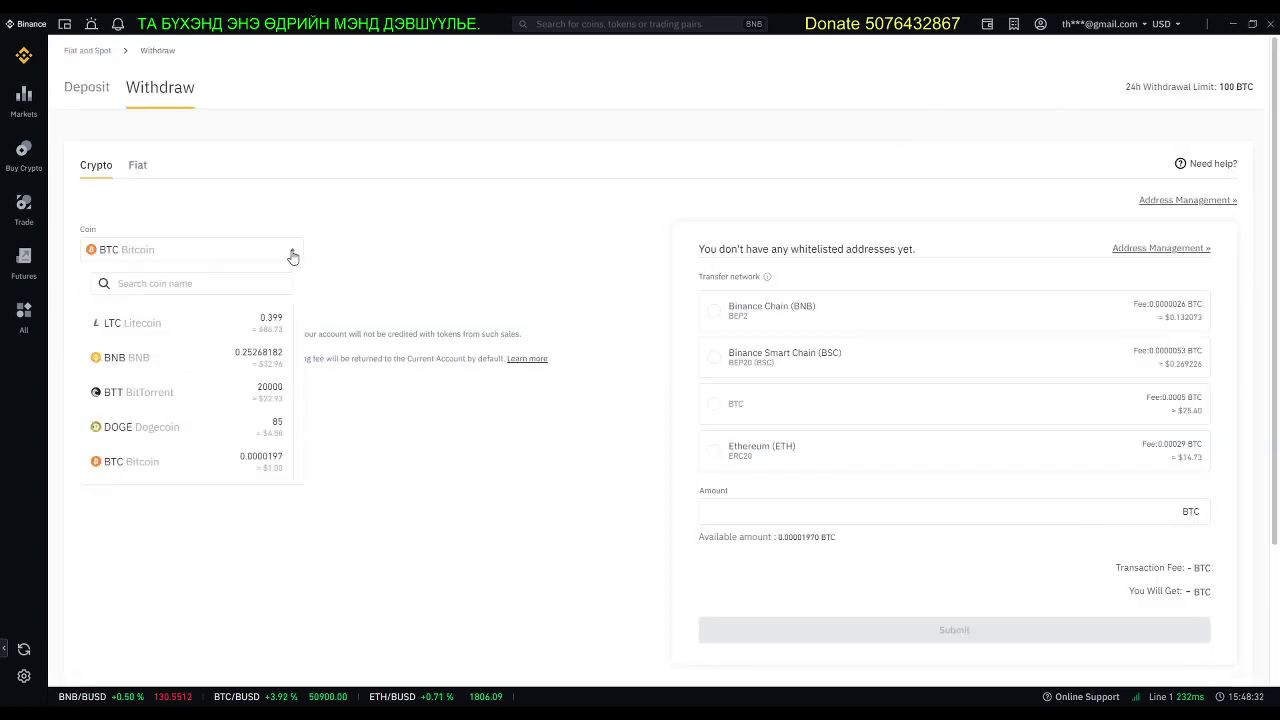
left_click(178, 325)
left_click(880, 277)
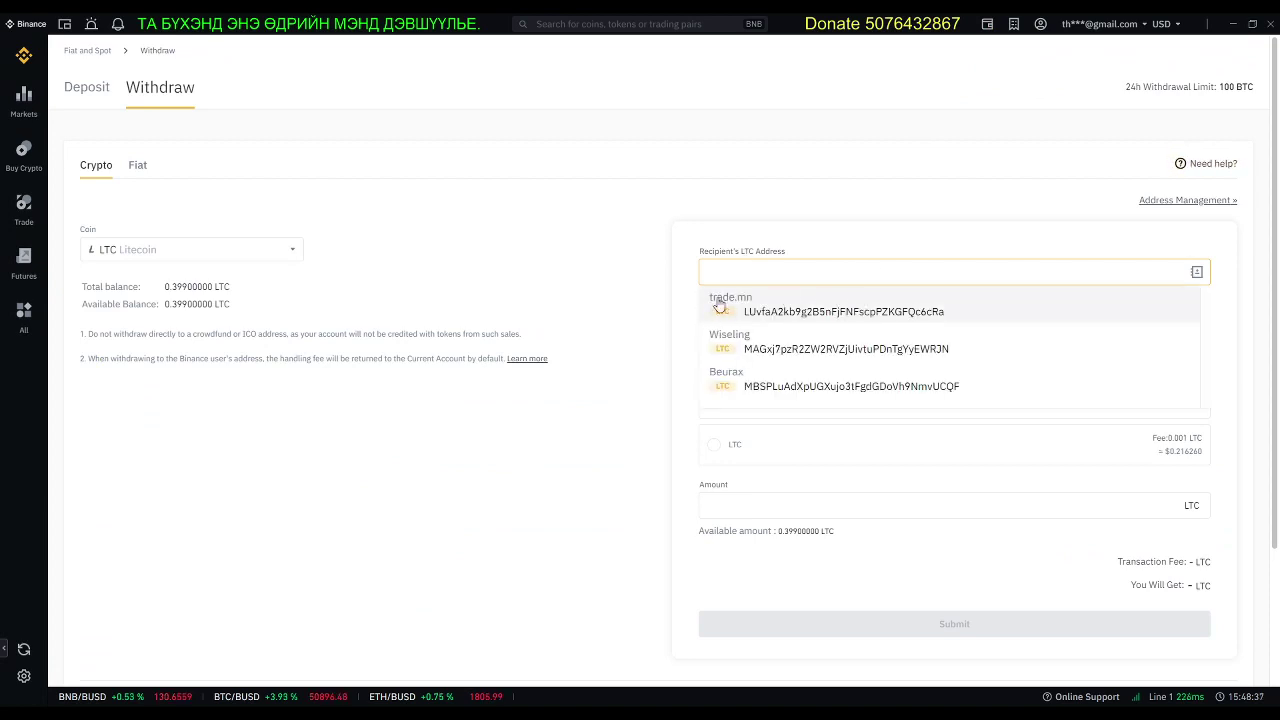
- Choose the saved trade.mn address as recipient on the LTC network
left_click(635, 255)
left_click(814, 281)
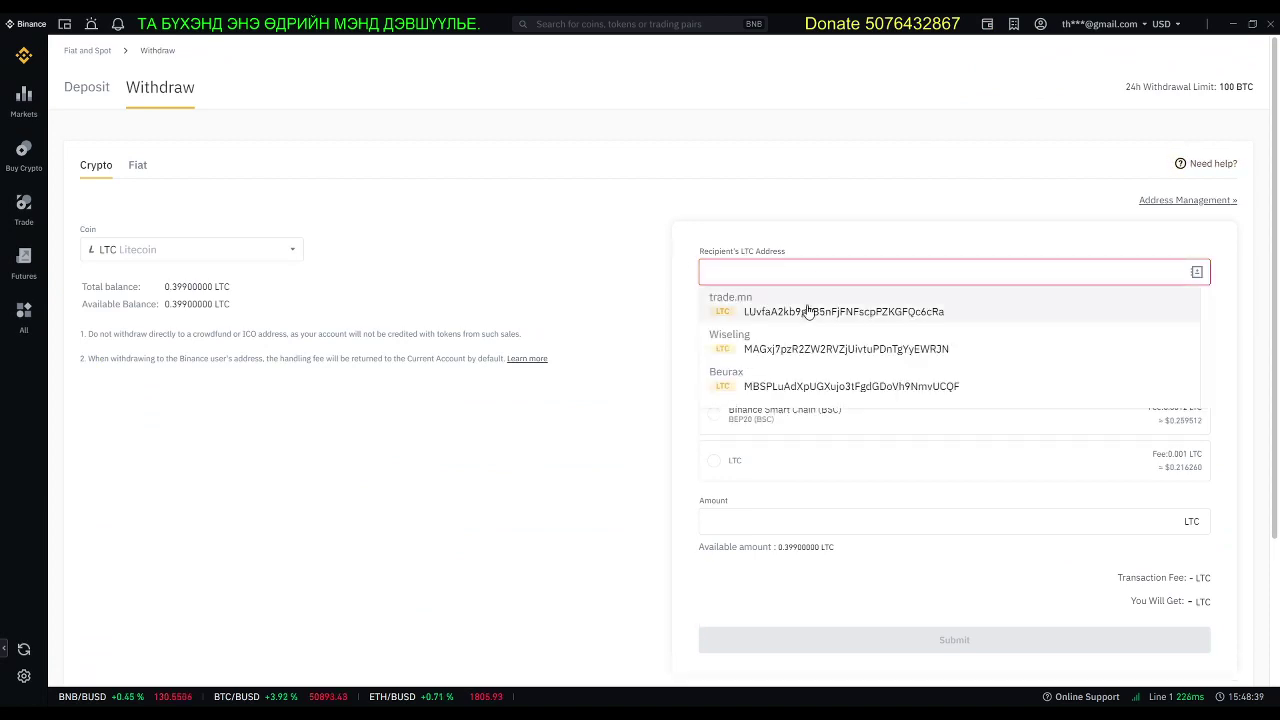
left_click(808, 309)
left_click(714, 452)
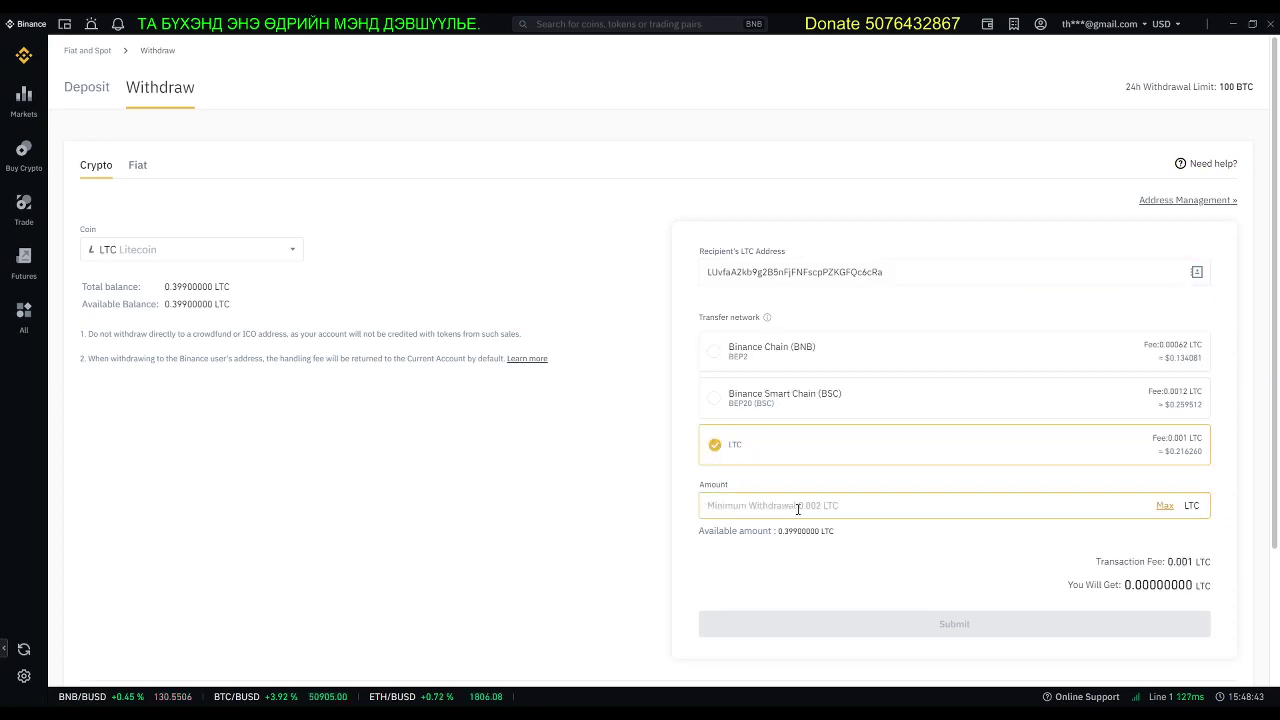
- Enter 0.3 LTC as the amount, netting 0.299 LTC after the 0.001 fee
type("0.3")
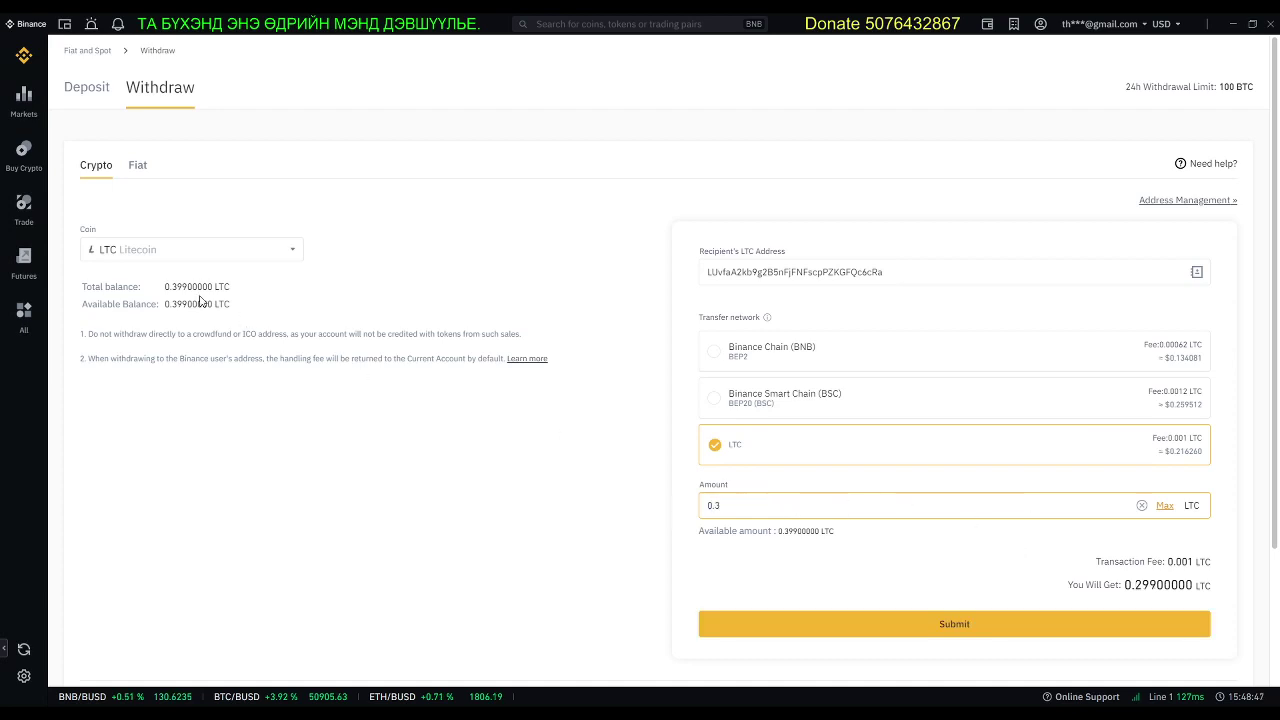
left_click(166, 287)
left_click_drag(166, 287, 227, 287)
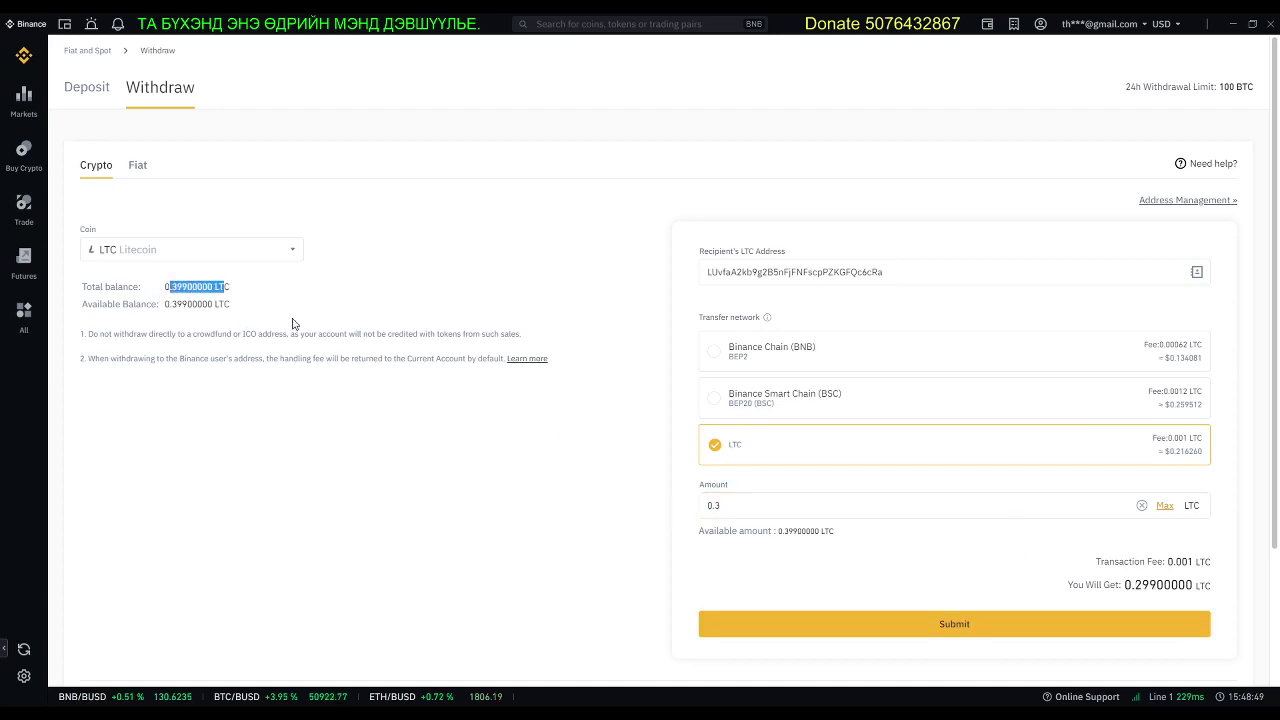
left_click(767, 510)
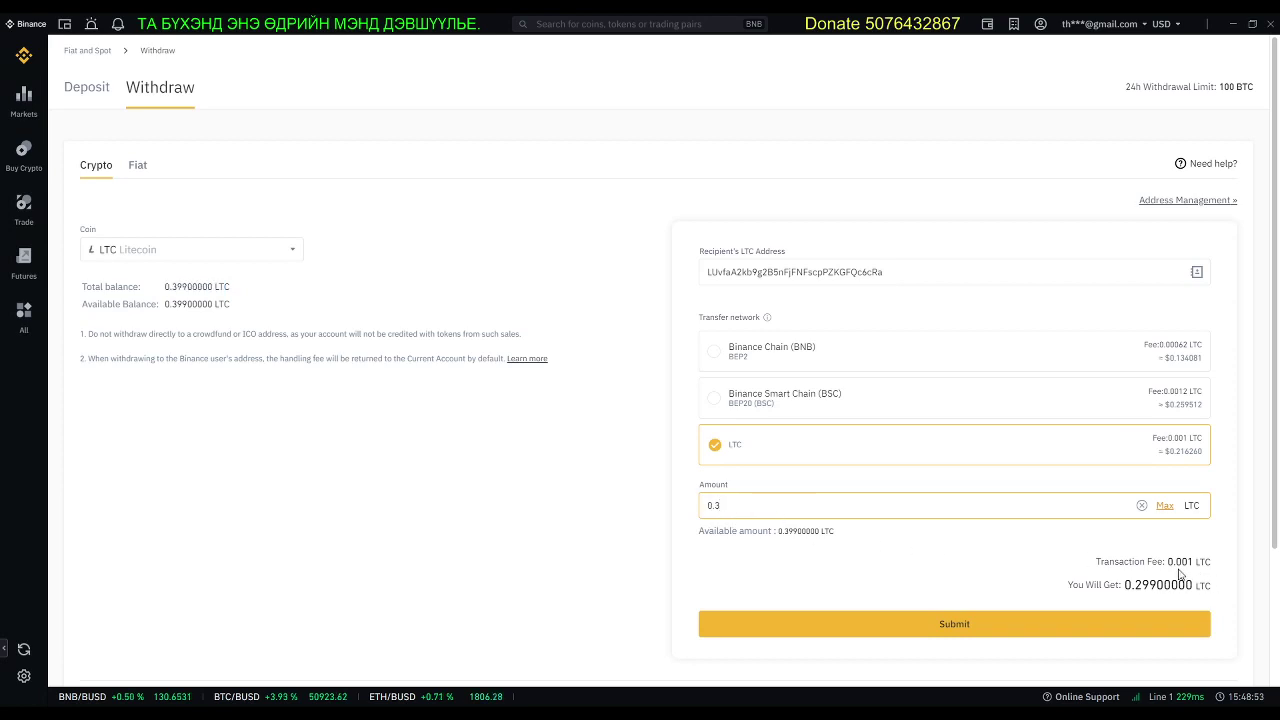
left_click_drag(1097, 567, 1209, 565)
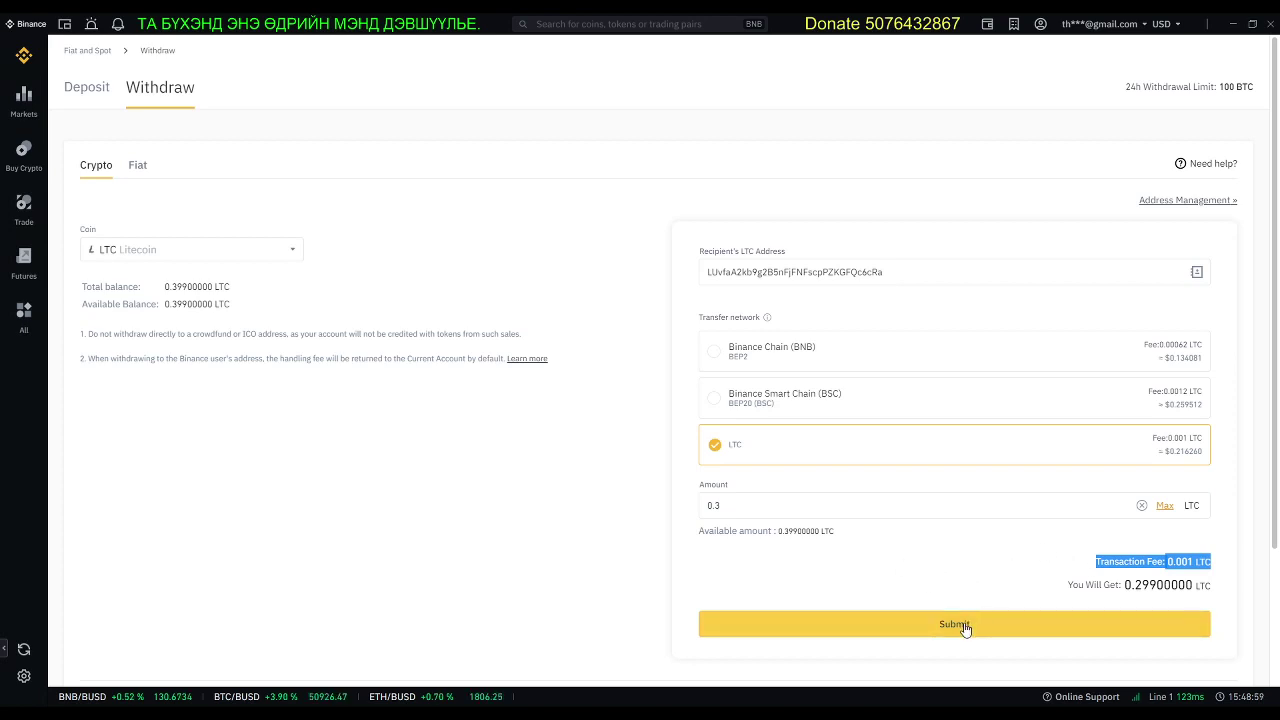
left_click(648, 505)
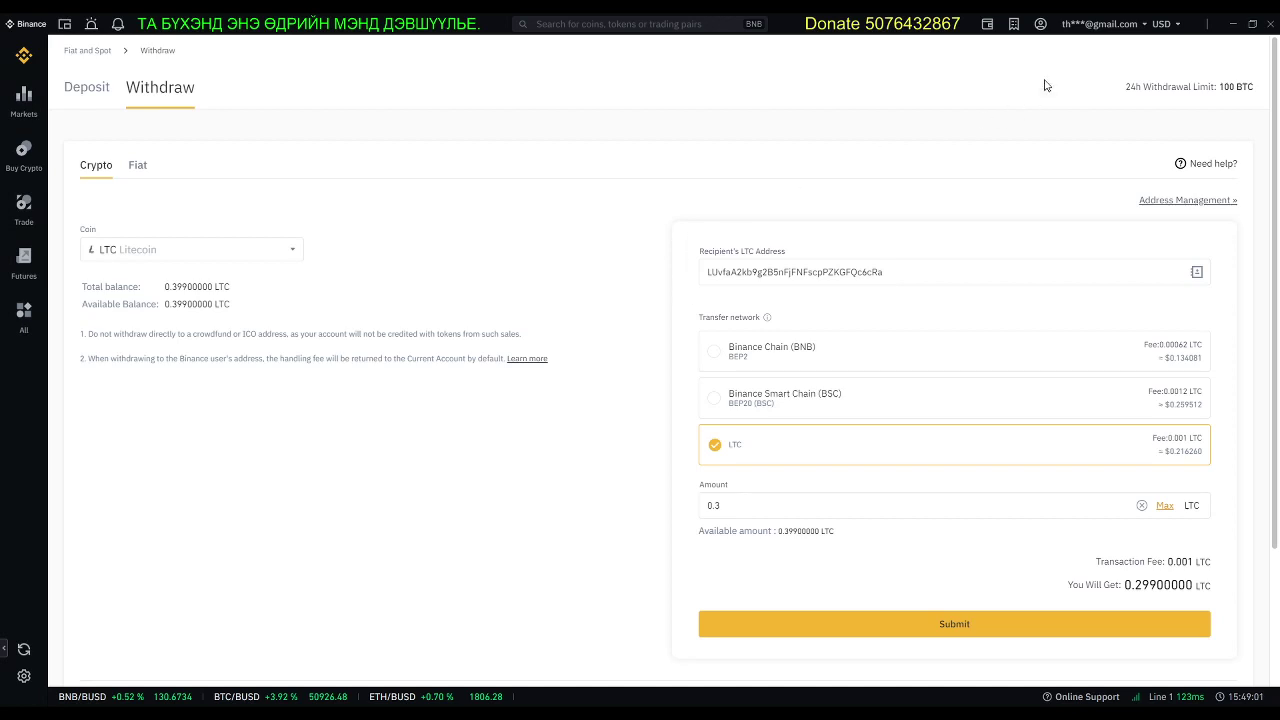